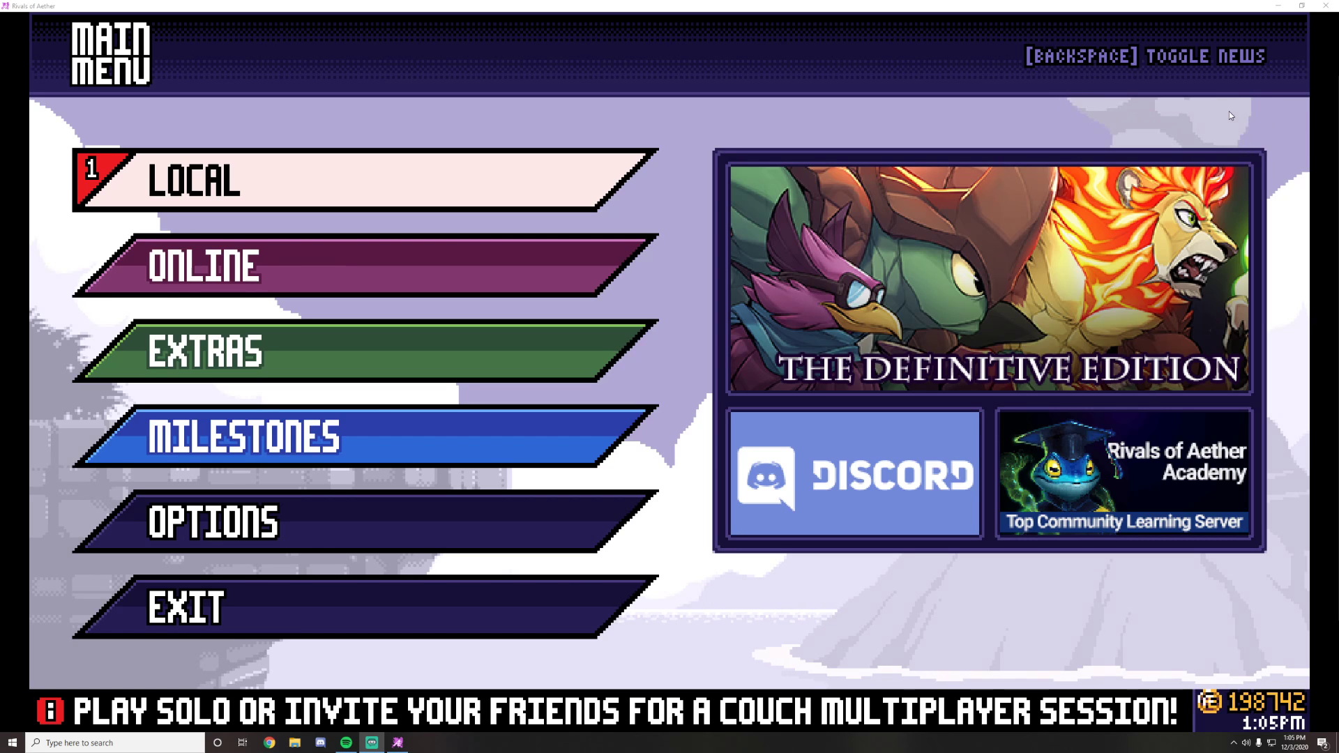
- Open the Replay Menu from the Extras section of the game
{"action": "key", "text": "Down"}
{"action": "key", "text": "Down"}
{"action": "key", "text": "Return"}
{"action": "key", "text": "Return"}
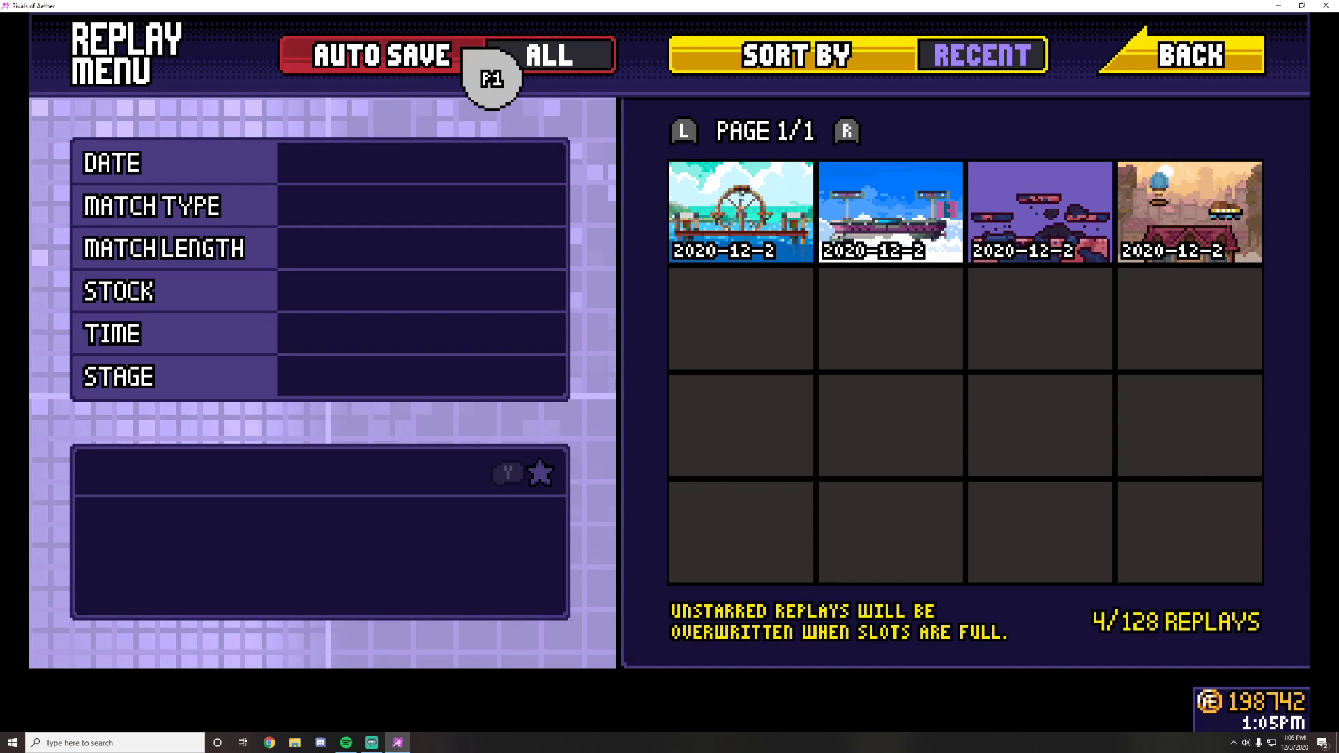
- Cycle the replay auto-save setting through its options and return it to All
{"action": "left_click", "coordinate": [491, 79]}
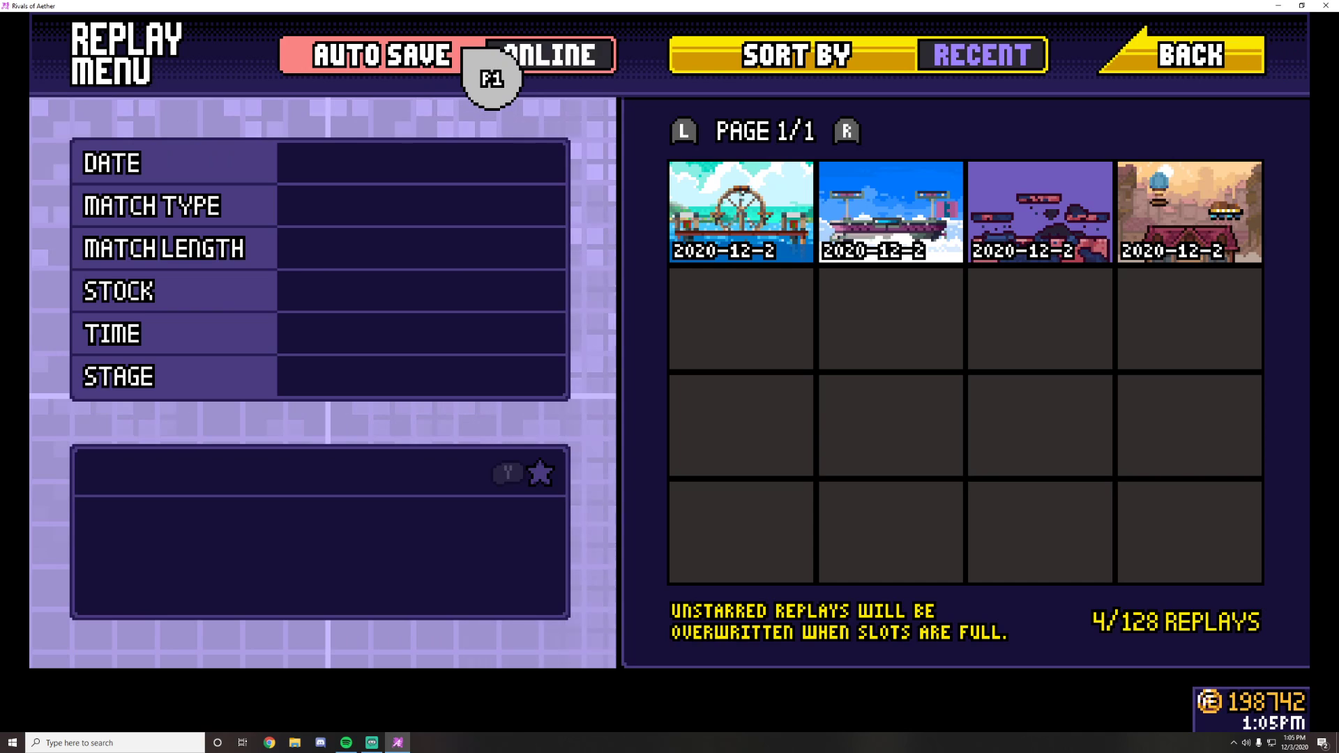
{"action": "left_click", "coordinate": [492, 79]}
{"action": "left_click", "coordinate": [492, 79]}
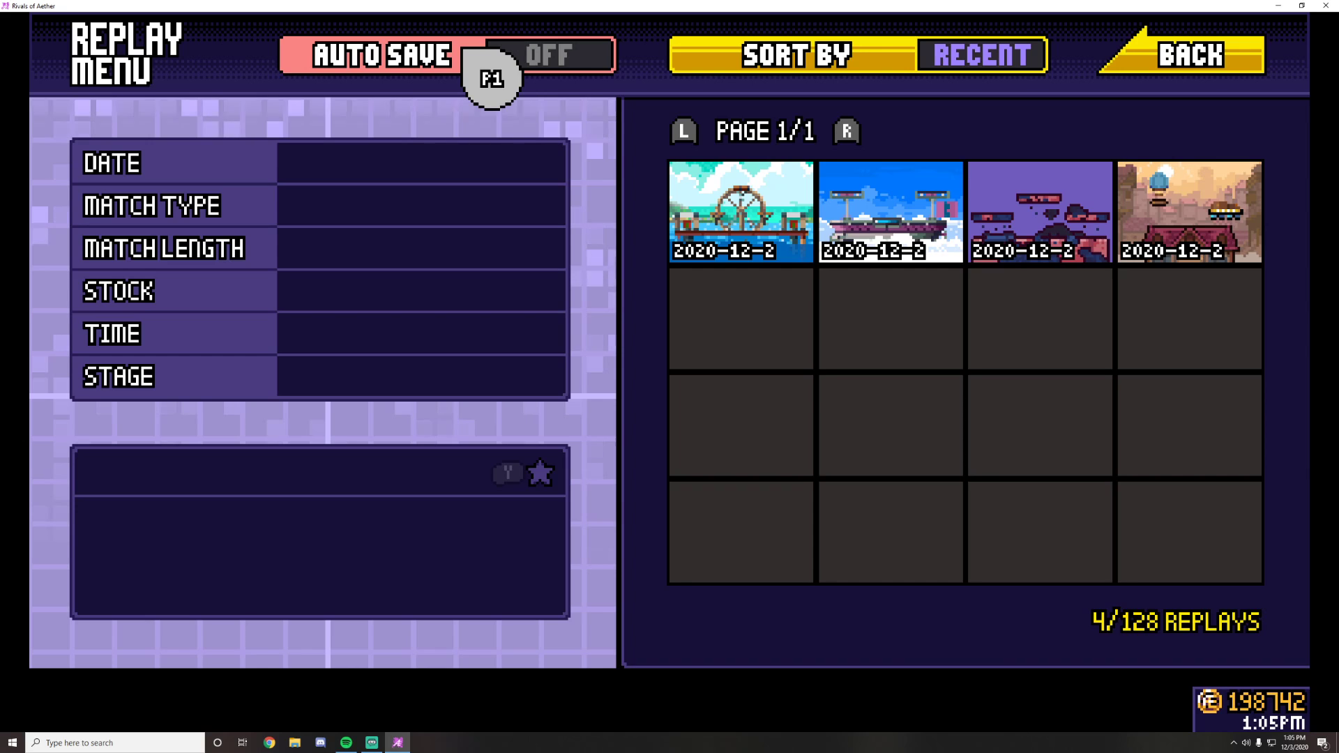
{"action": "left_click", "coordinate": [492, 79]}
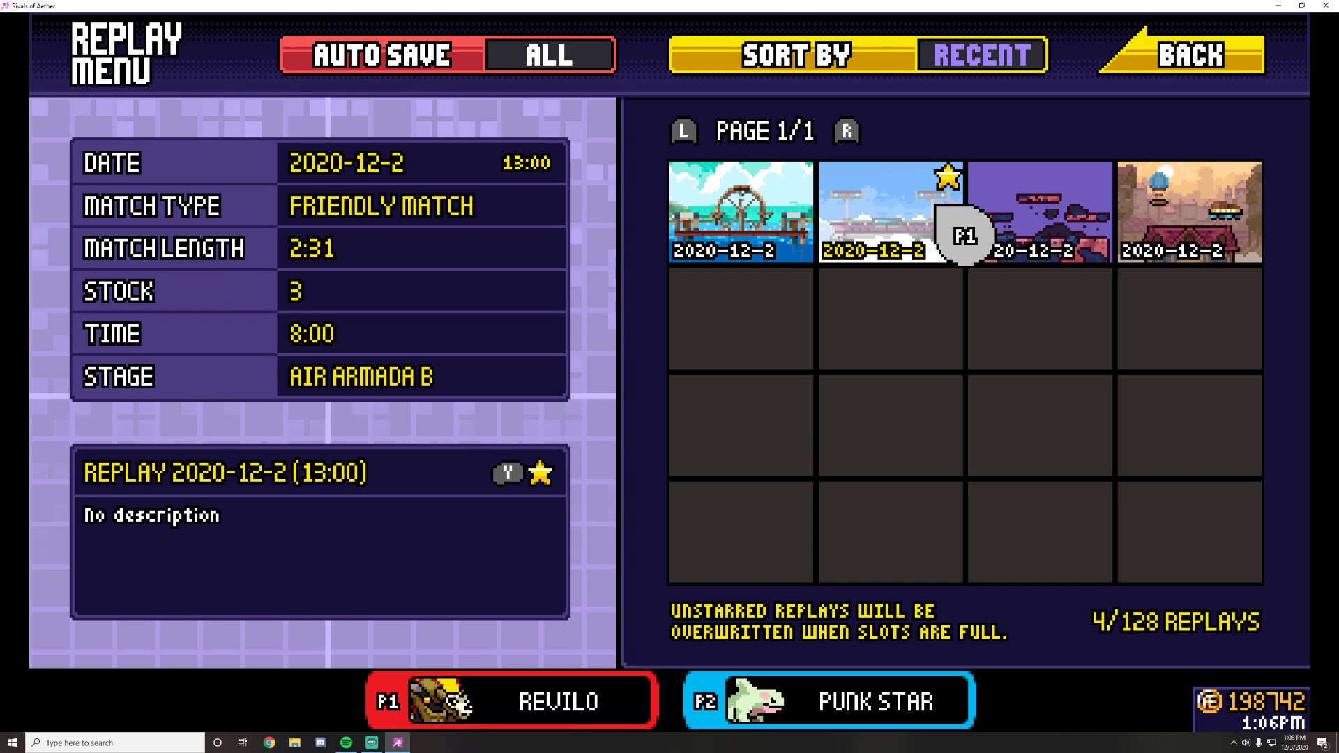
- Browse the saved replays and examine each one's match type, length, stage and players
{"action": "key", "text": "Right"}
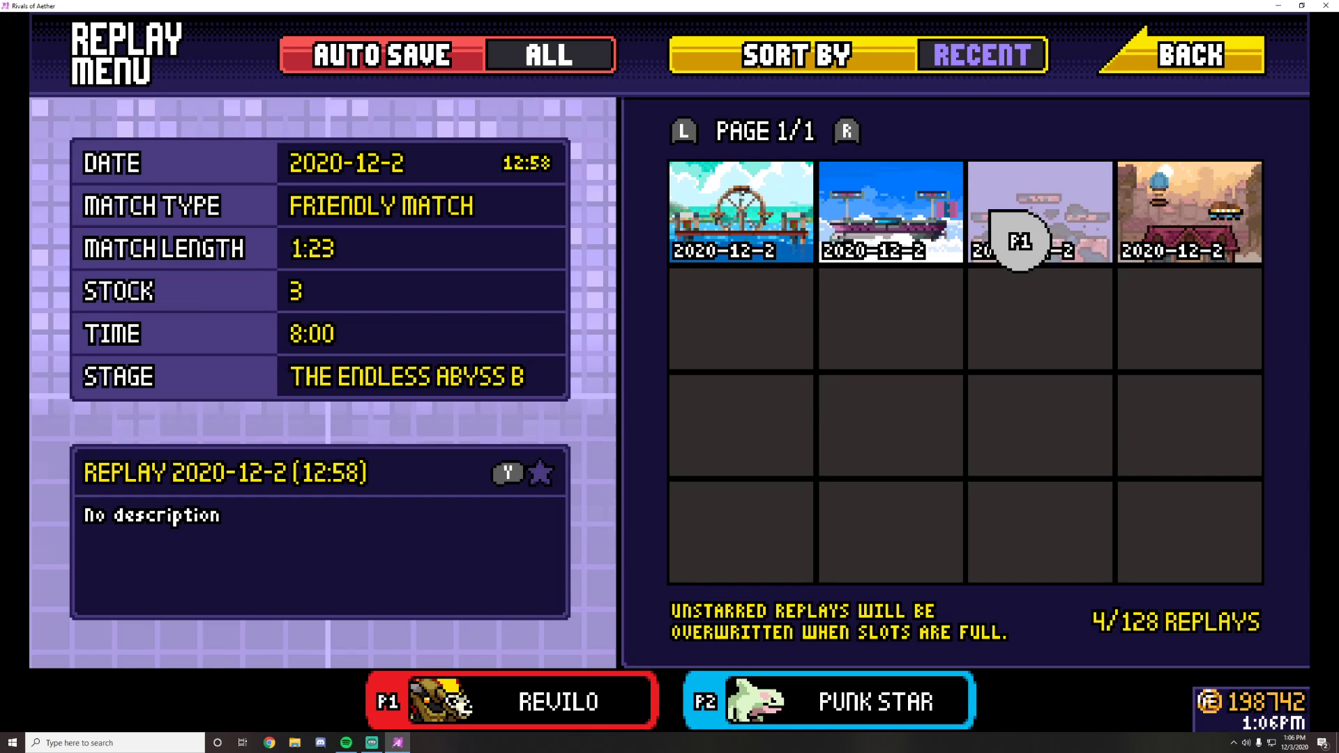
{"action": "key", "text": "Right"}
{"action": "key", "text": "Left"}
{"action": "key", "text": "Left"}
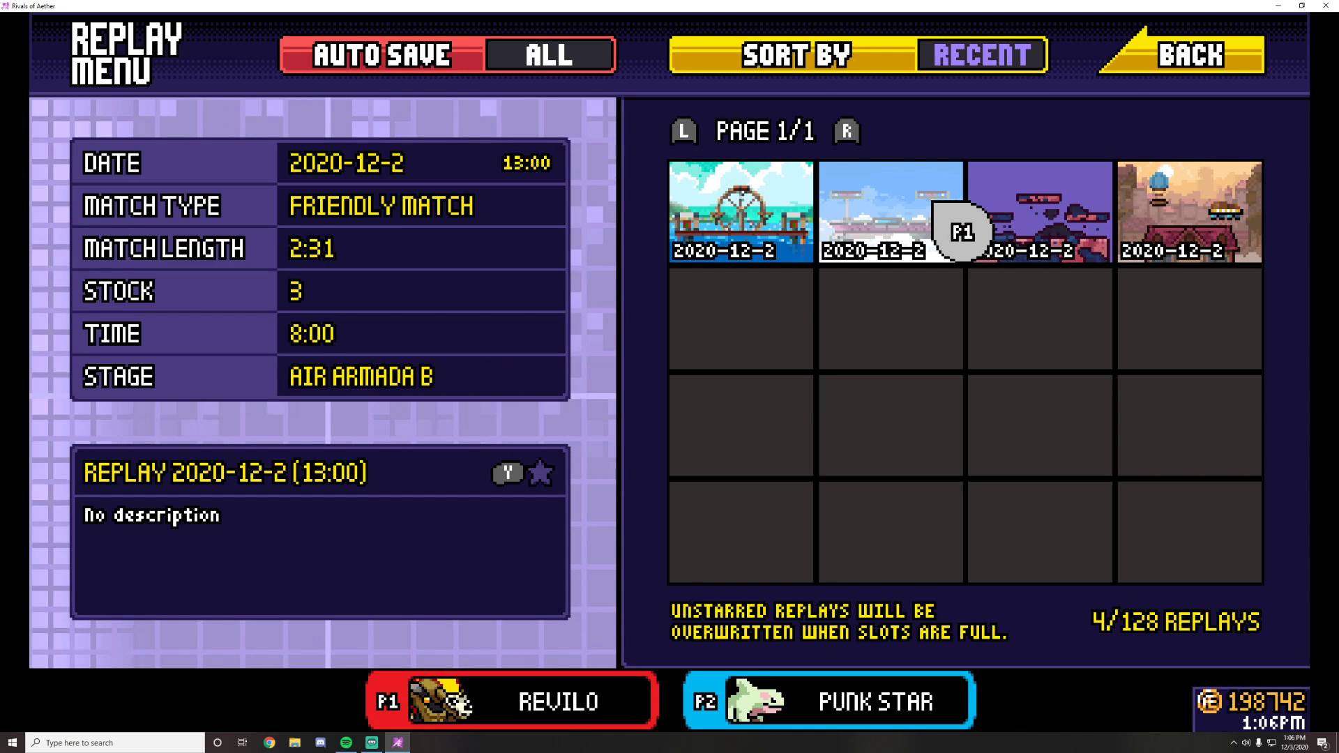
{"action": "key", "text": "Right"}
{"action": "key", "text": "Left"}
{"action": "key", "text": "Left"}
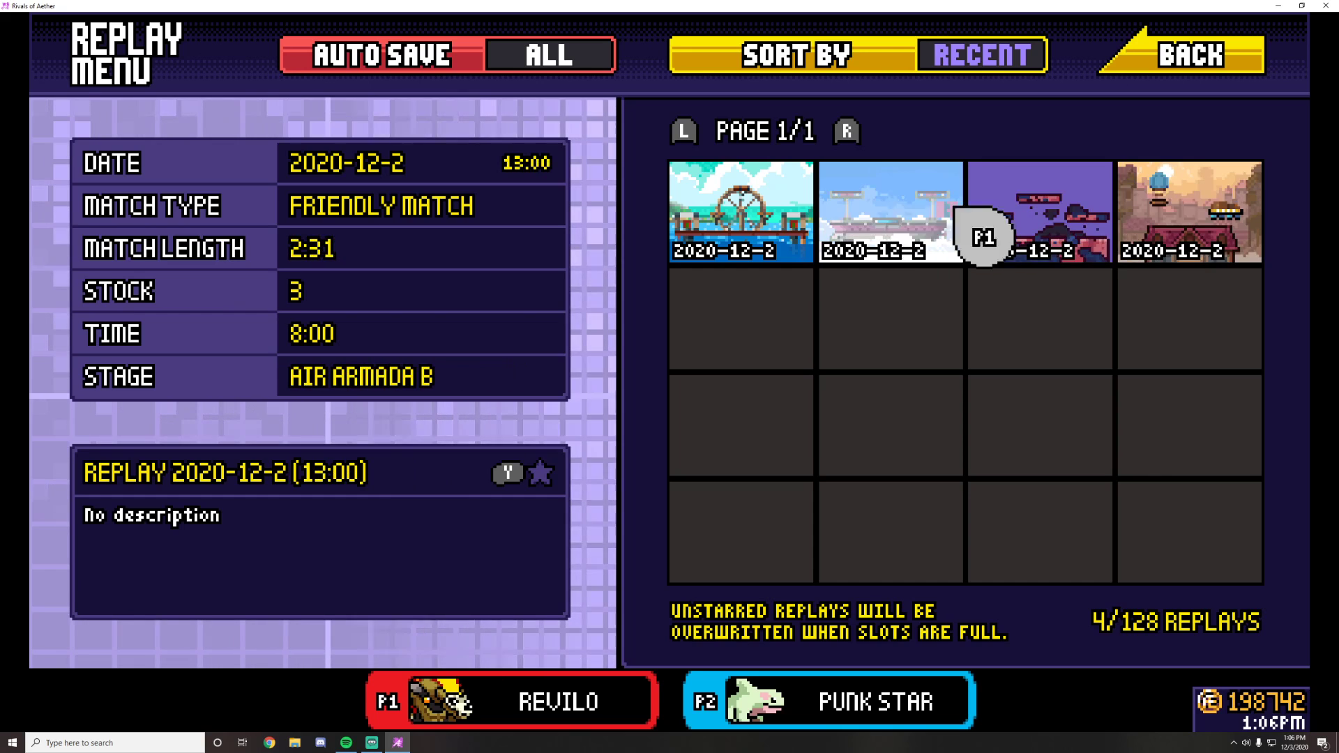
{"action": "key", "text": "Right"}
{"action": "key", "text": "Left"}
{"action": "key", "text": "Right"}
{"action": "key", "text": "Right"}
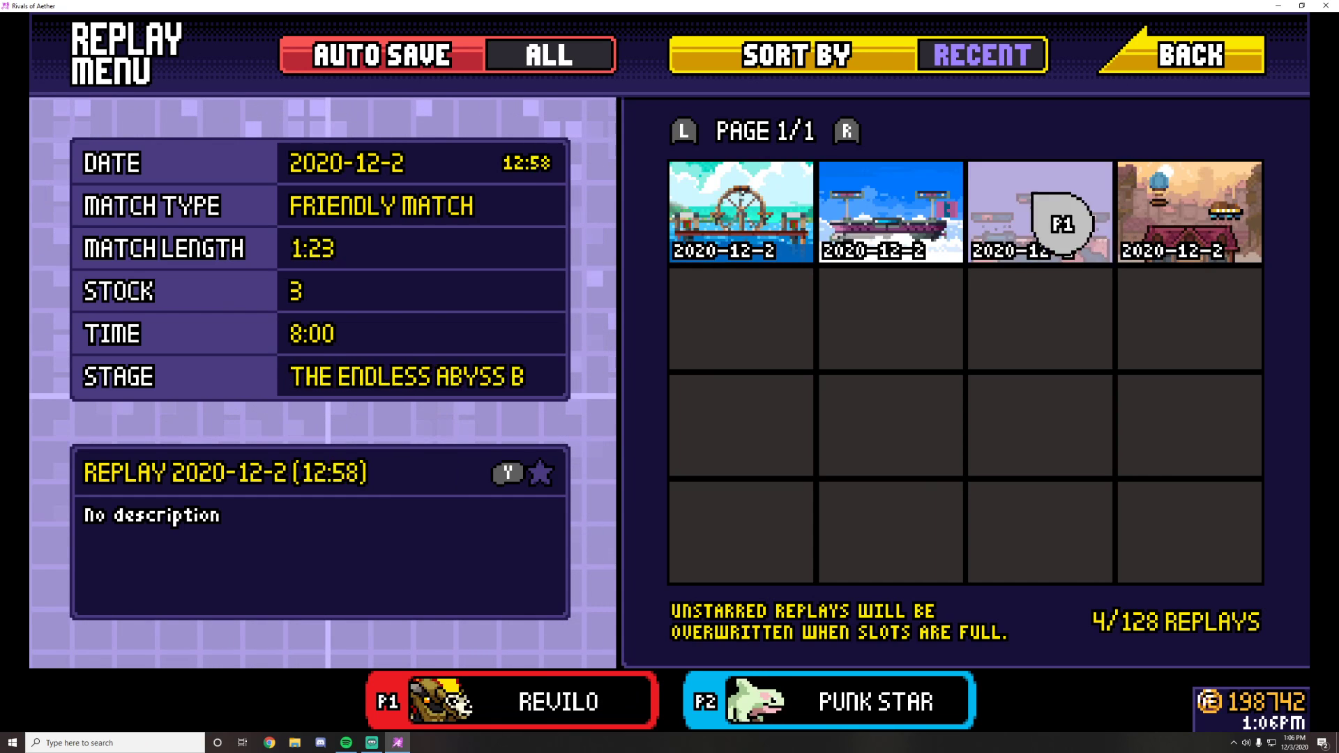
{"action": "key", "text": "Right"}
{"action": "key", "text": "Left"}
{"action": "key", "text": "Left"}
{"action": "key", "text": "Left"}
{"action": "key", "text": "Right"}
{"action": "key", "text": "Right"}
{"action": "key", "text": "Right"}
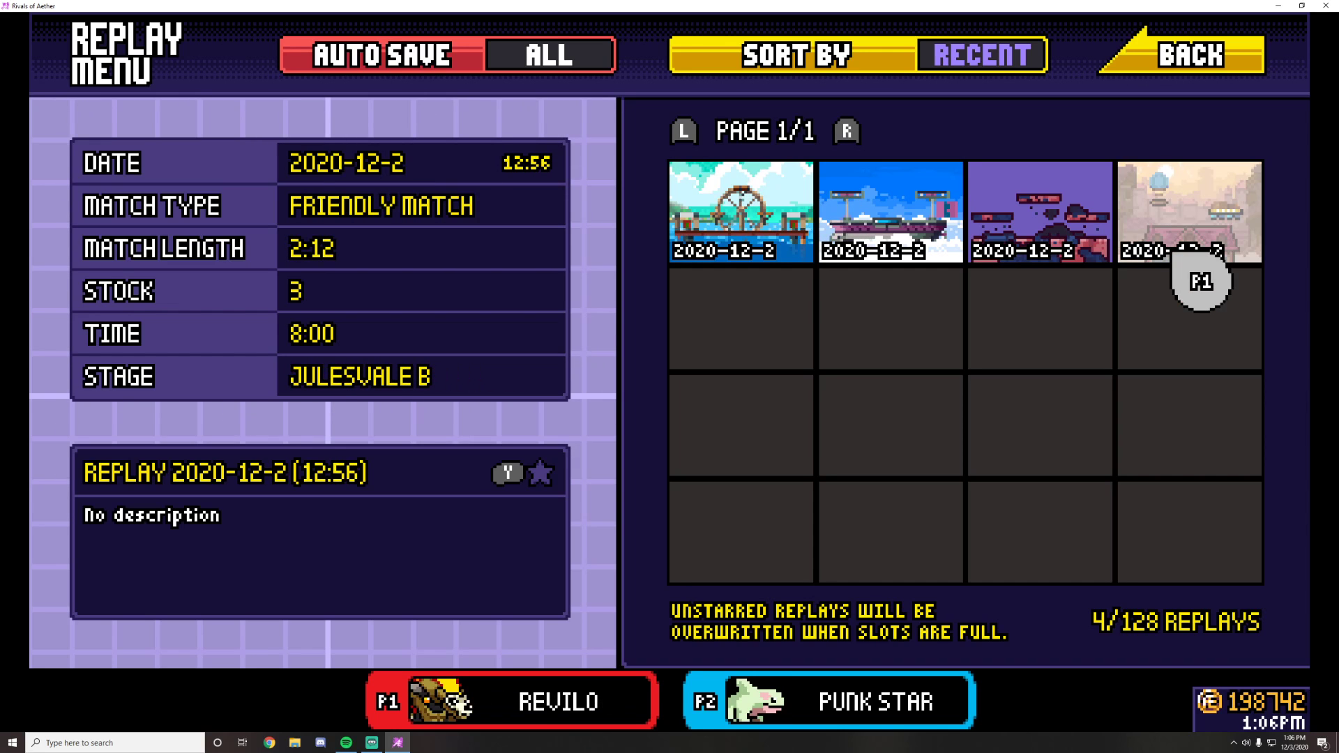
{"action": "key", "text": "Left"}
{"action": "key", "text": "Left"}
{"action": "key", "text": "Left"}
{"action": "key", "text": "Right"}
{"action": "key", "text": "Right"}
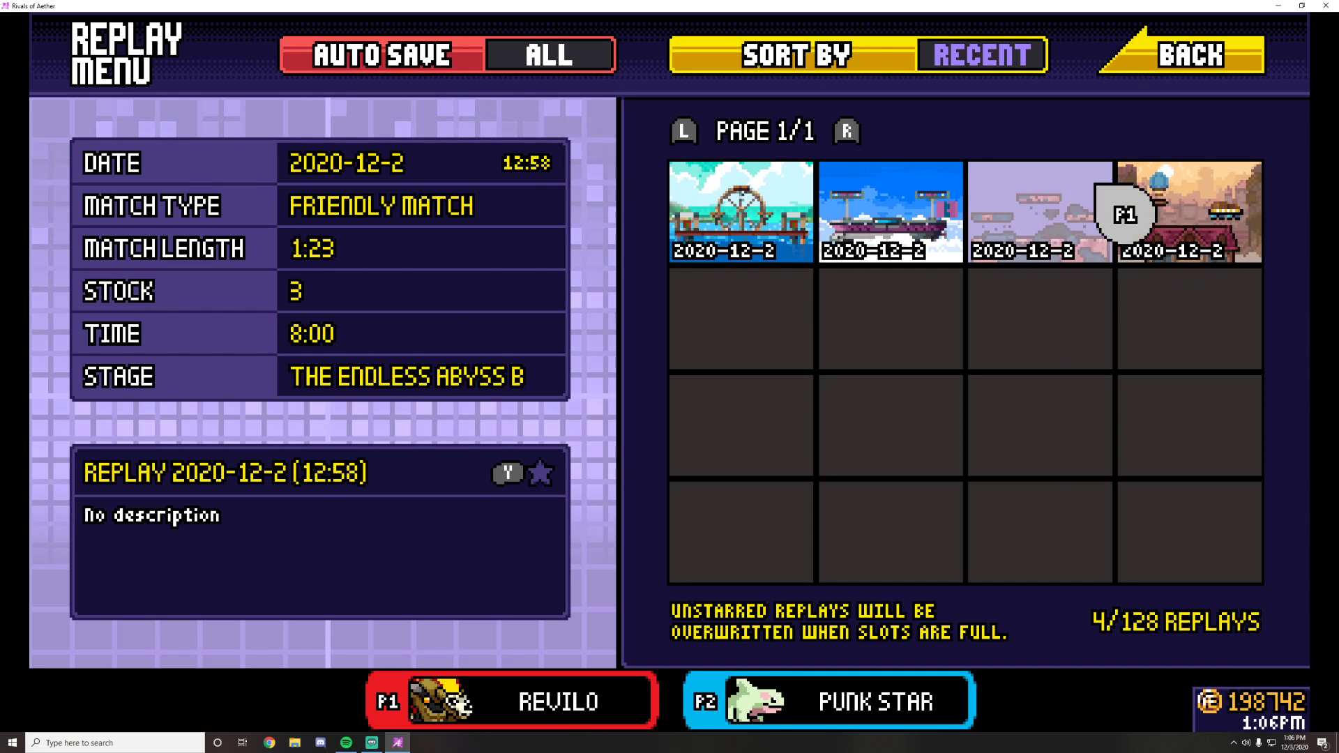
{"action": "key", "text": "Right"}
{"action": "key", "text": "Left"}
{"action": "key", "text": "Left"}
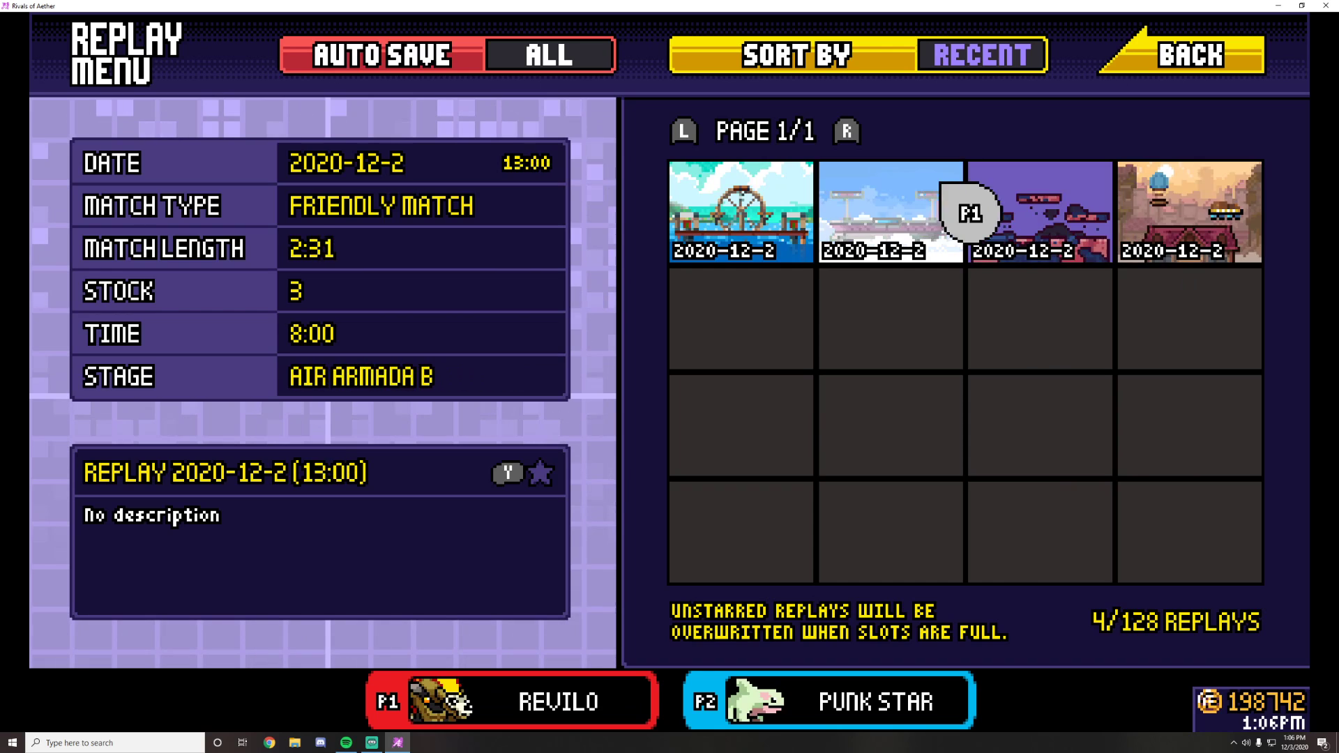
{"action": "key", "text": "Right"}
{"action": "key", "text": "Right"}
{"action": "key", "text": "Left"}
{"action": "key", "text": "Left"}
{"action": "key", "text": "Left"}
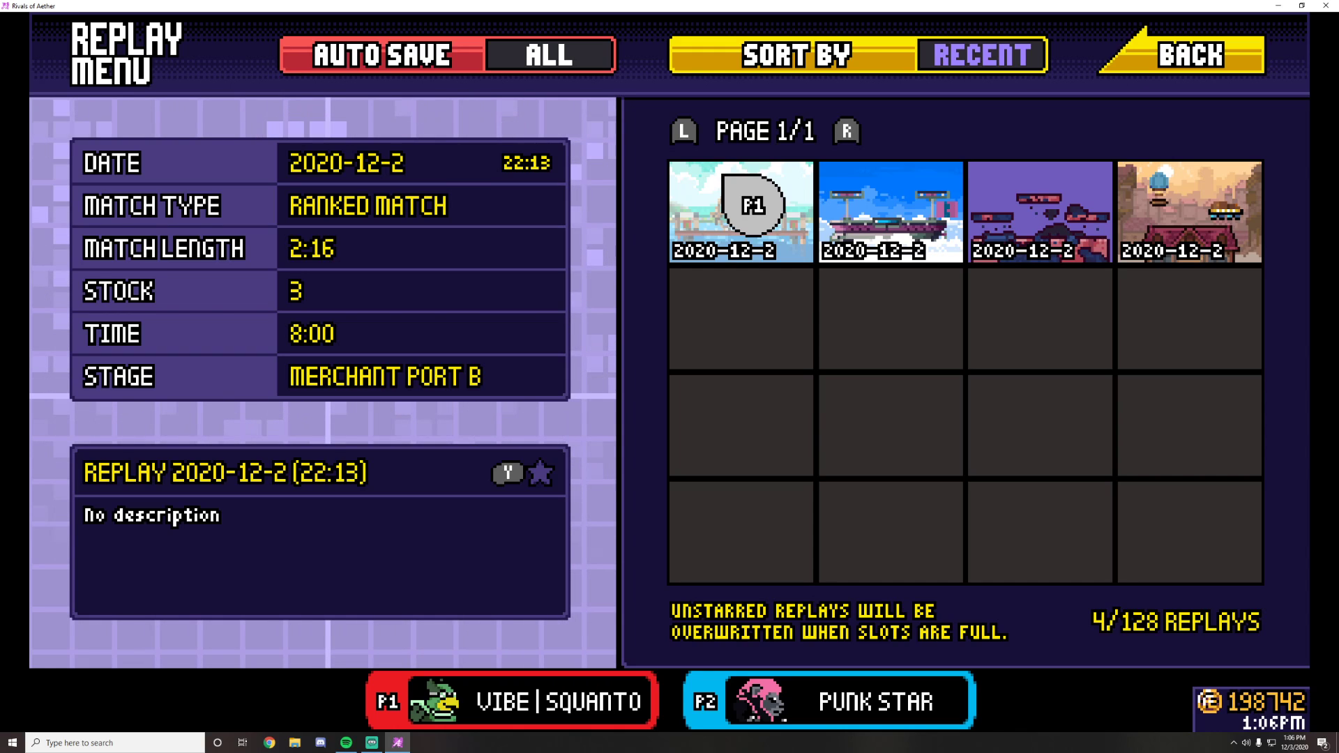
- Switch to the desktop, search for %appdata% and open that folder in a maximized File Explorer window
{"action": "left_click", "coordinate": [1276, 5]}
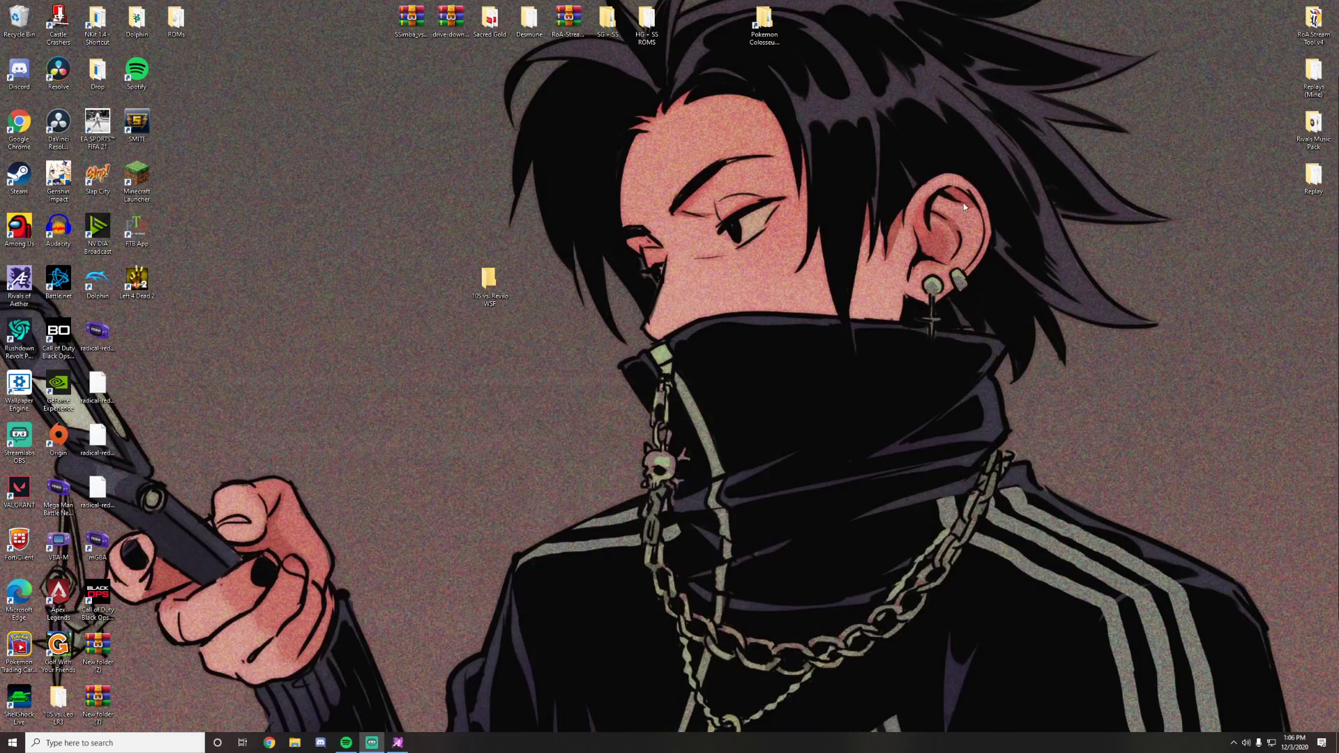
{"action": "left_click", "coordinate": [142, 747]}
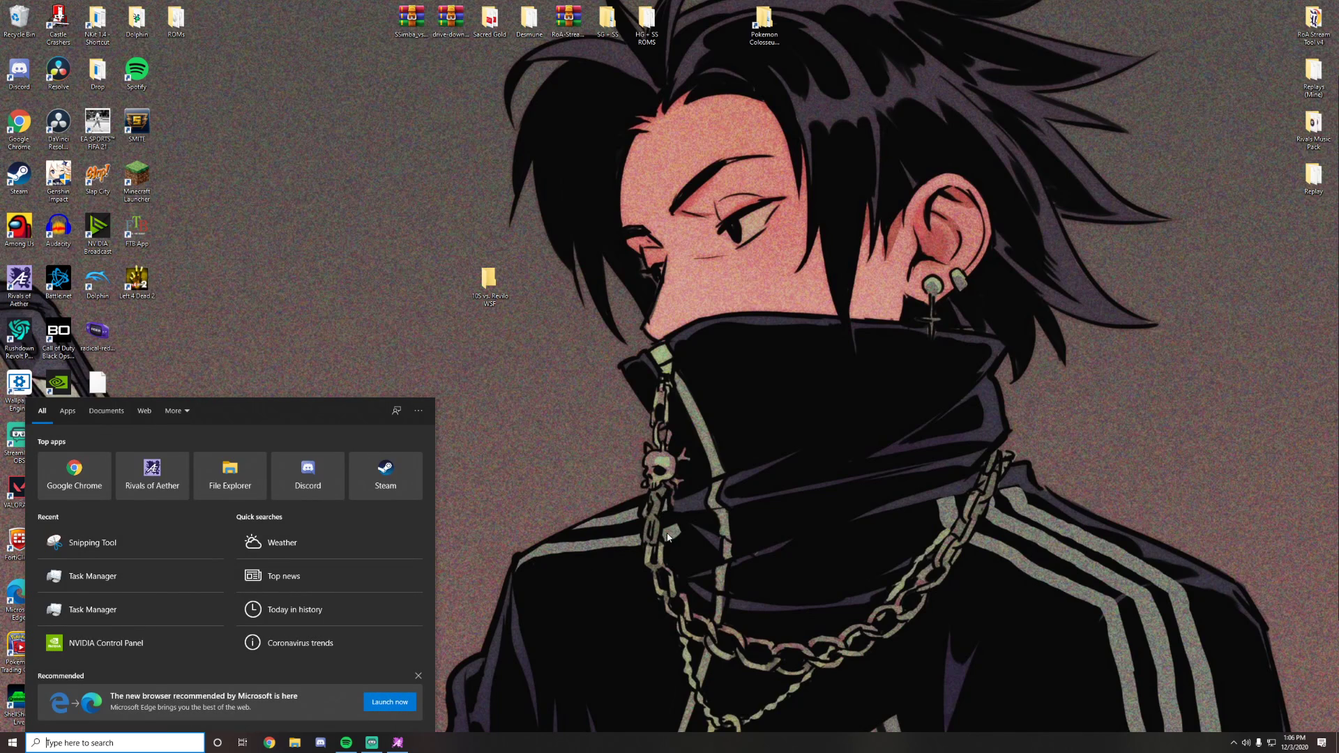
{"action": "type", "text": "%app"}
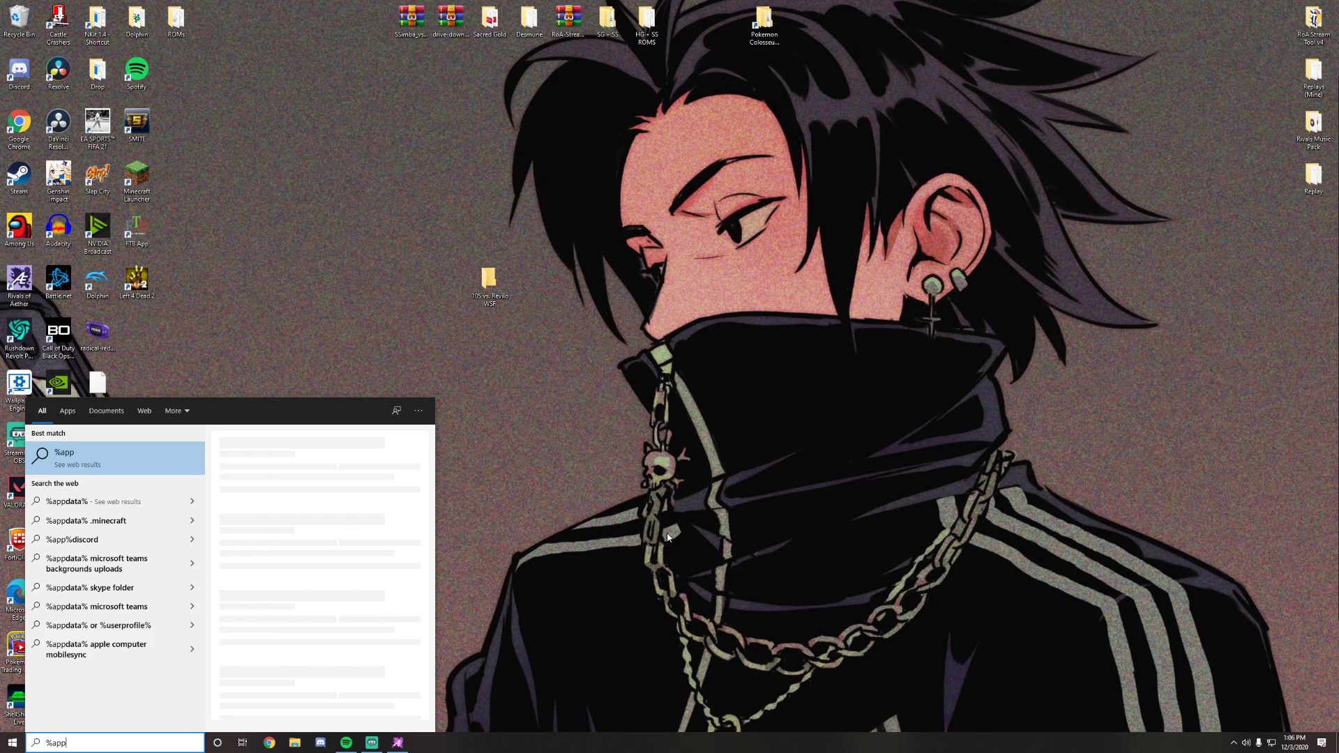
{"action": "type", "text": "data%"}
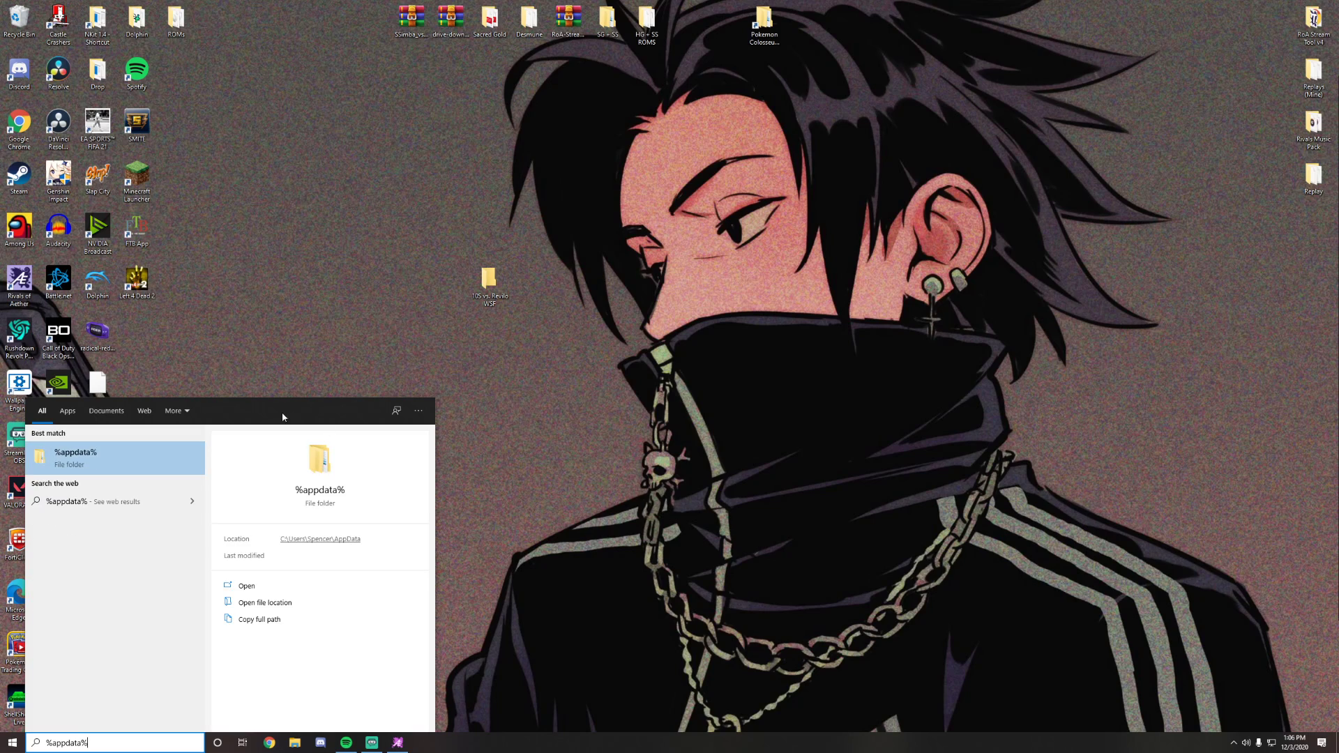
{"action": "left_click", "coordinate": [135, 460]}
{"action": "double_click", "coordinate": [689, 125]}
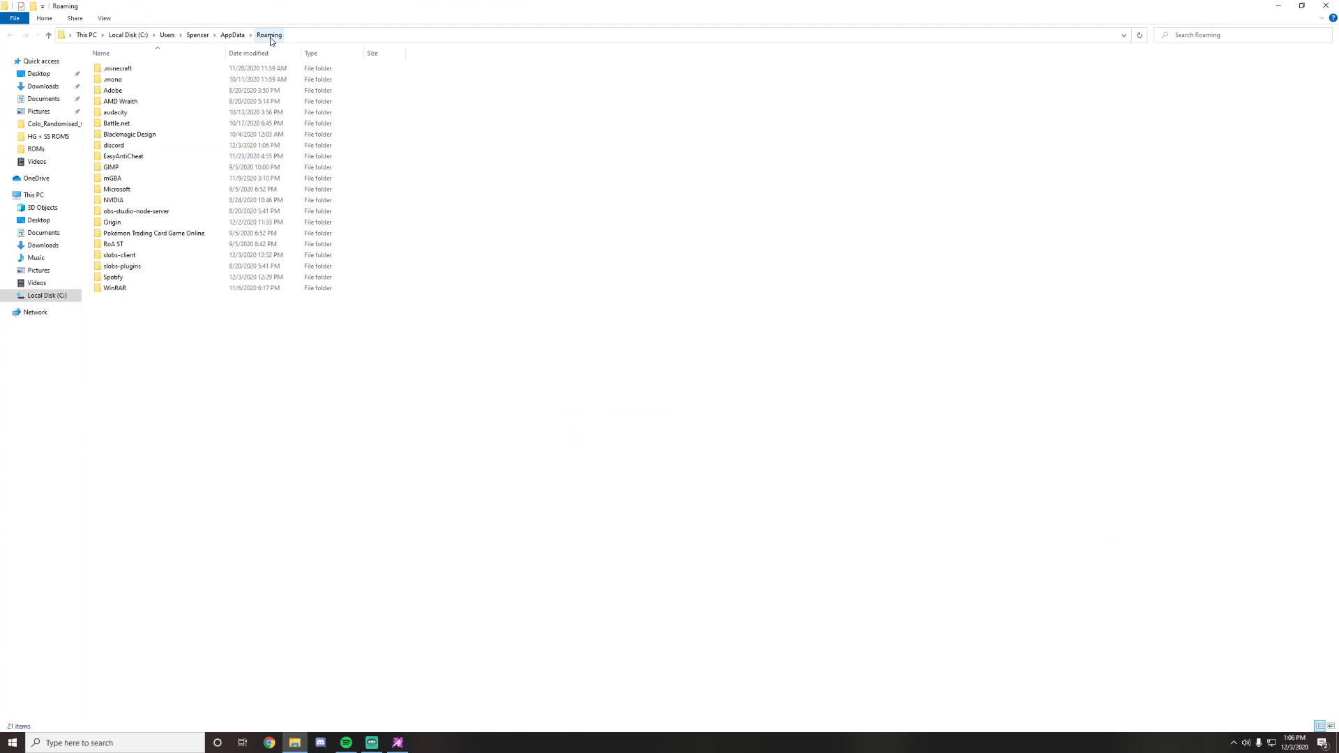
- Go up to AppData and open the replays folder inside Local\RivalsofAether
{"action": "left_click", "coordinate": [234, 36]}
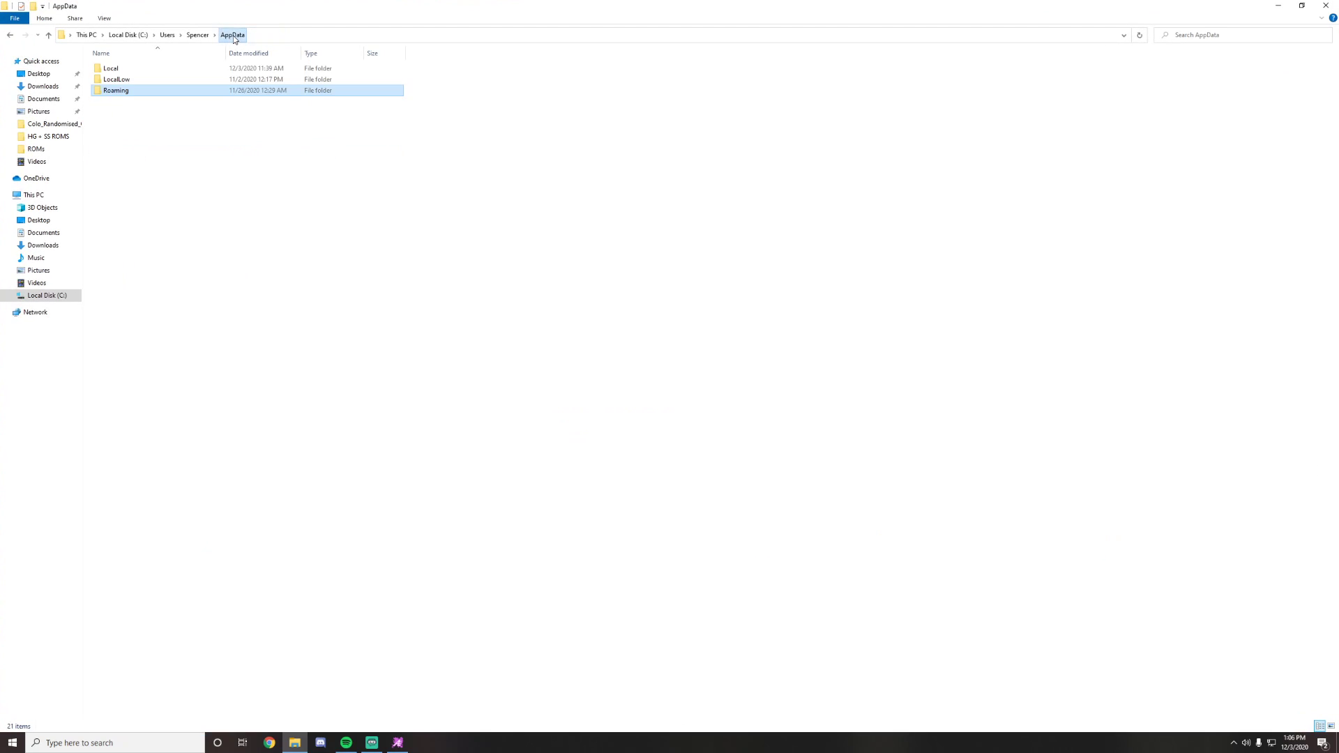
{"action": "double_click", "coordinate": [177, 68]}
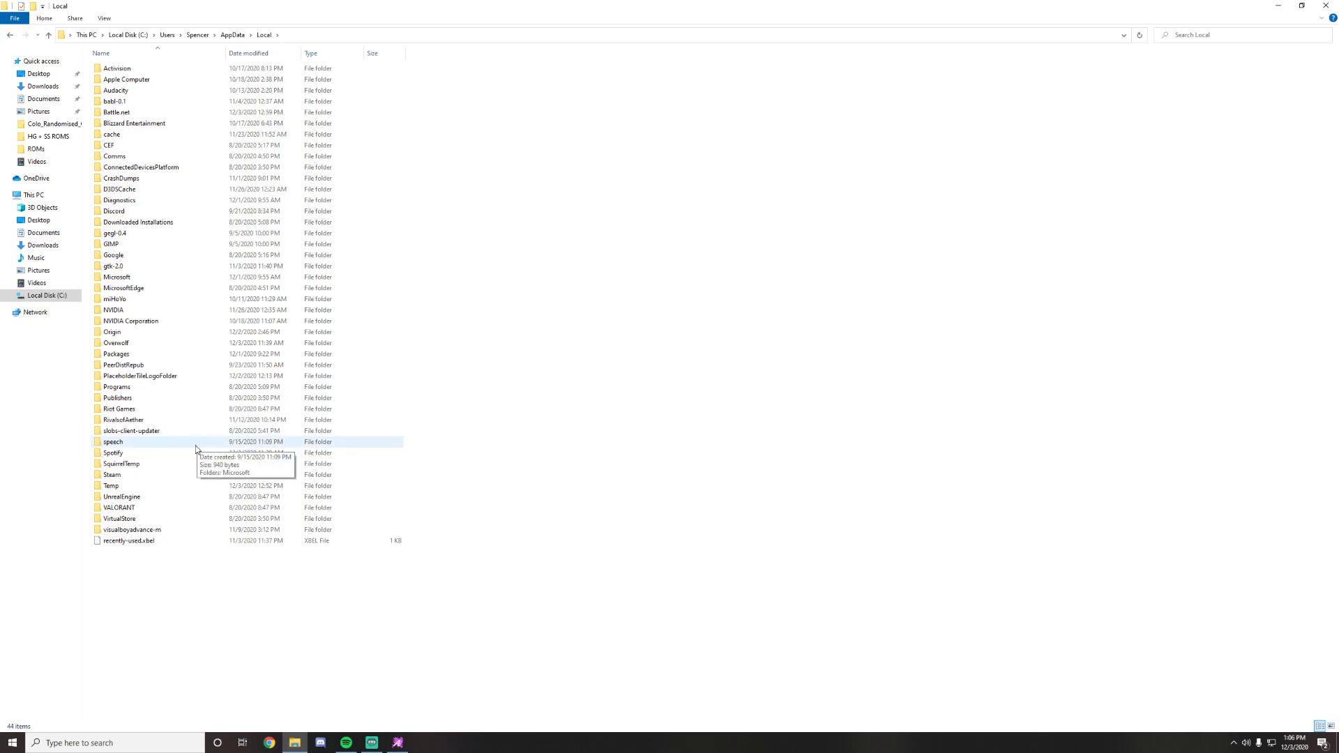
{"action": "left_click", "coordinate": [175, 422]}
{"action": "double_click", "coordinate": [175, 422]}
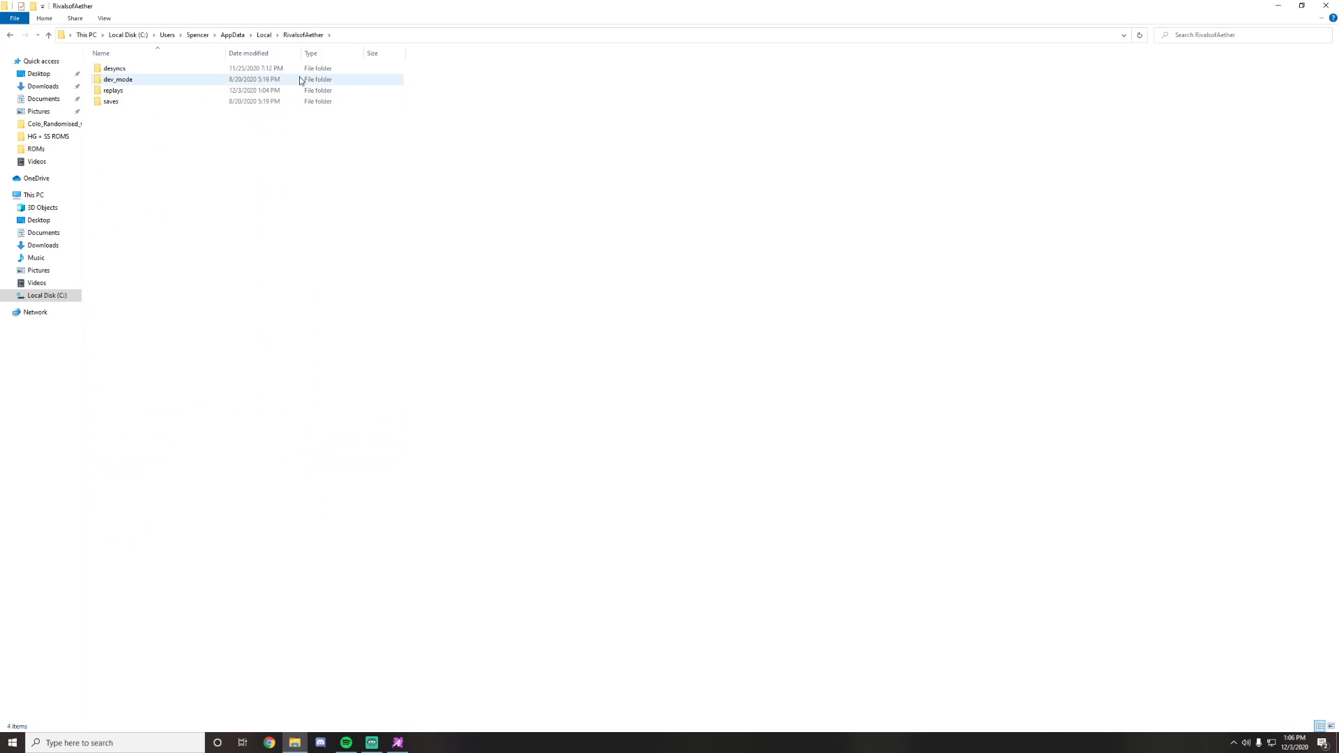
{"action": "double_click", "coordinate": [179, 95]}
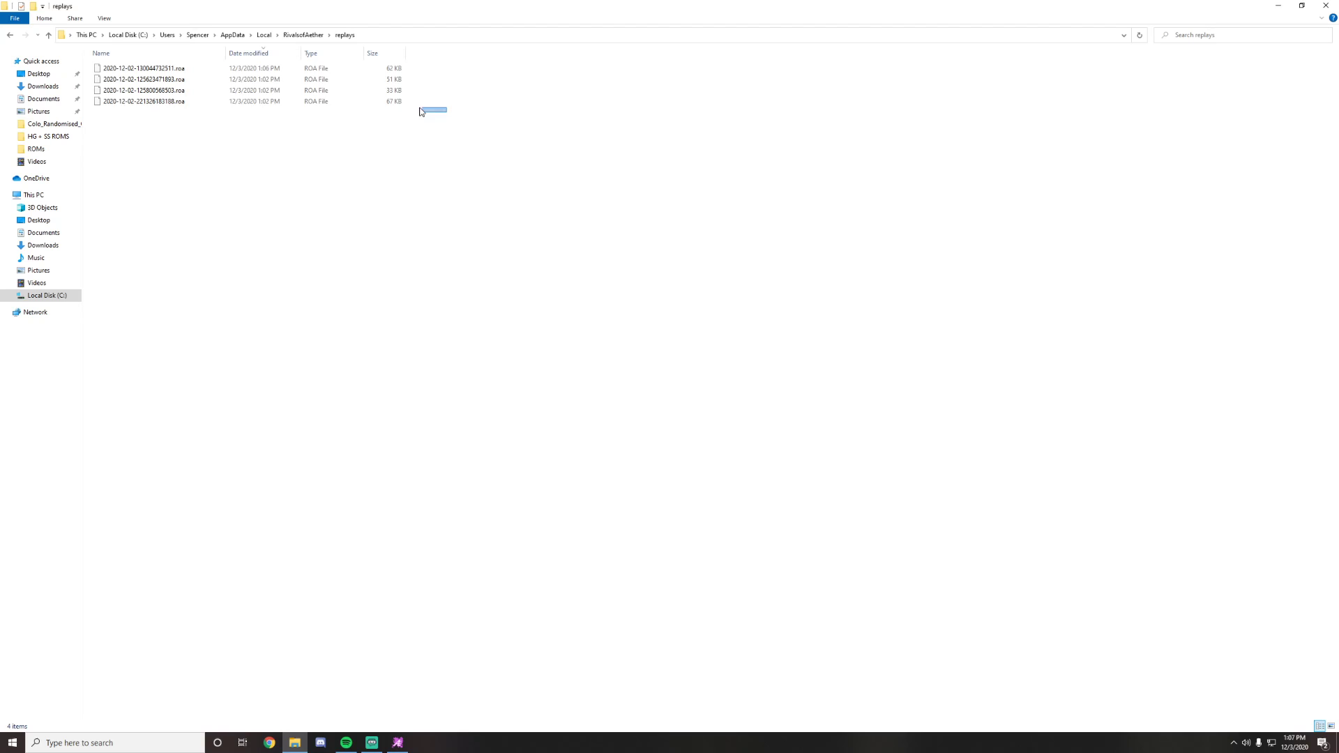
{"action": "left_click_drag", "start_coordinate": [422, 111], "coordinate": [465, 99]}
{"action": "left_click_drag", "start_coordinate": [424, 68], "coordinate": [397, 64]}
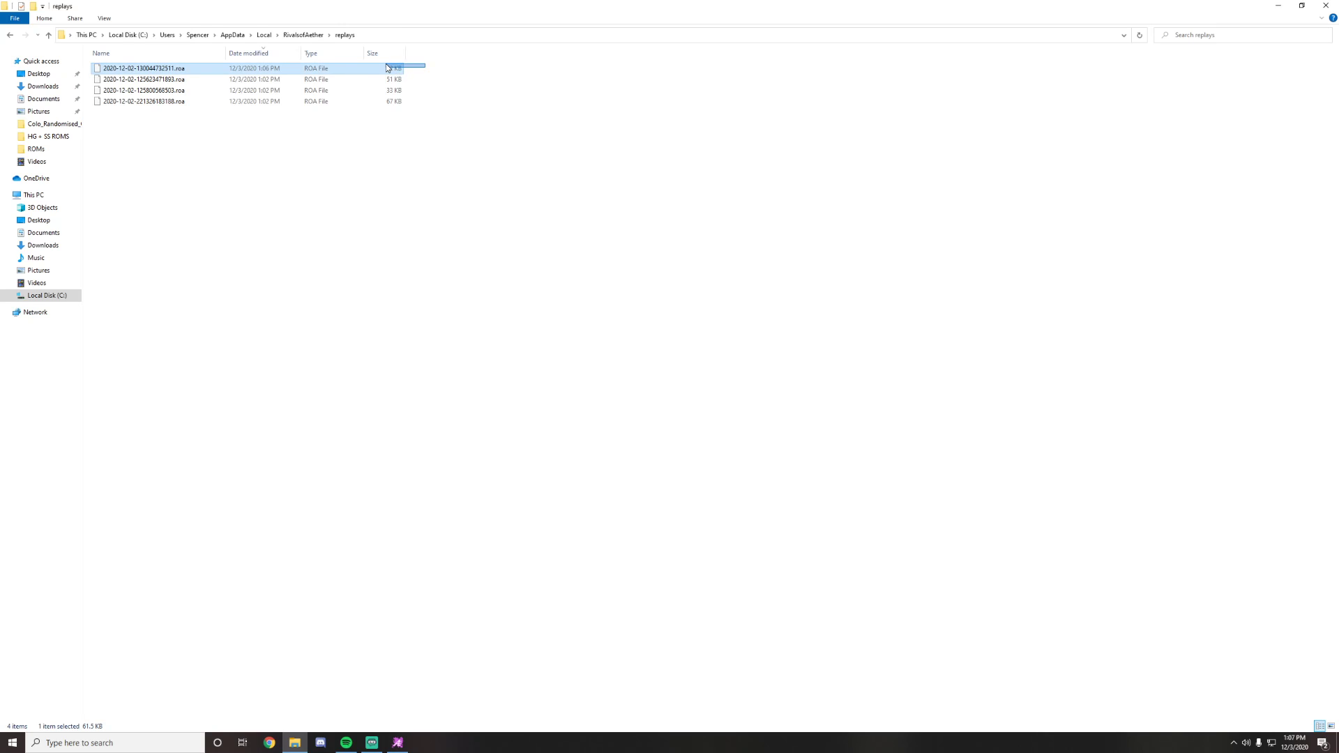
{"action": "left_click_drag", "start_coordinate": [387, 63], "coordinate": [421, 96]}
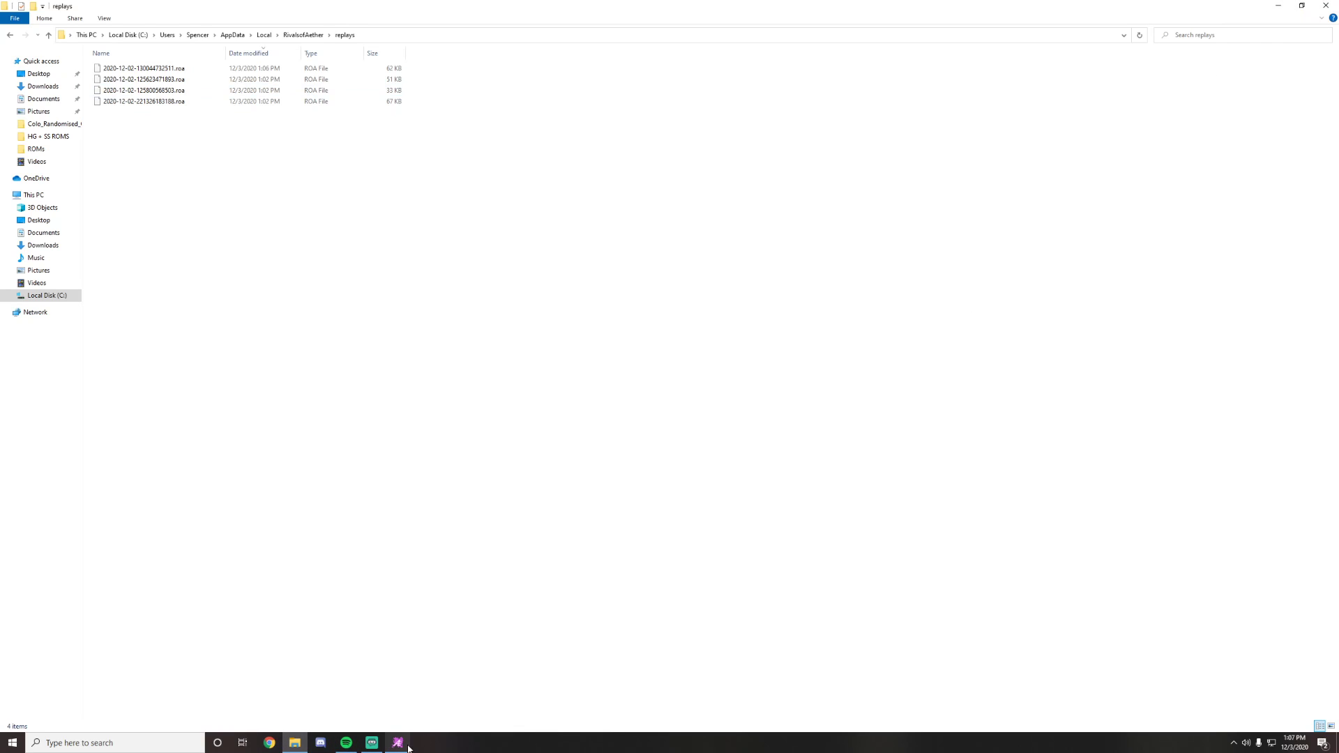
- Shrink the replays window and move the three replay files modified at 1:02 PM into the desktop folder 10S vs. Revilo WSF
{"action": "left_click", "coordinate": [1300, 5]}
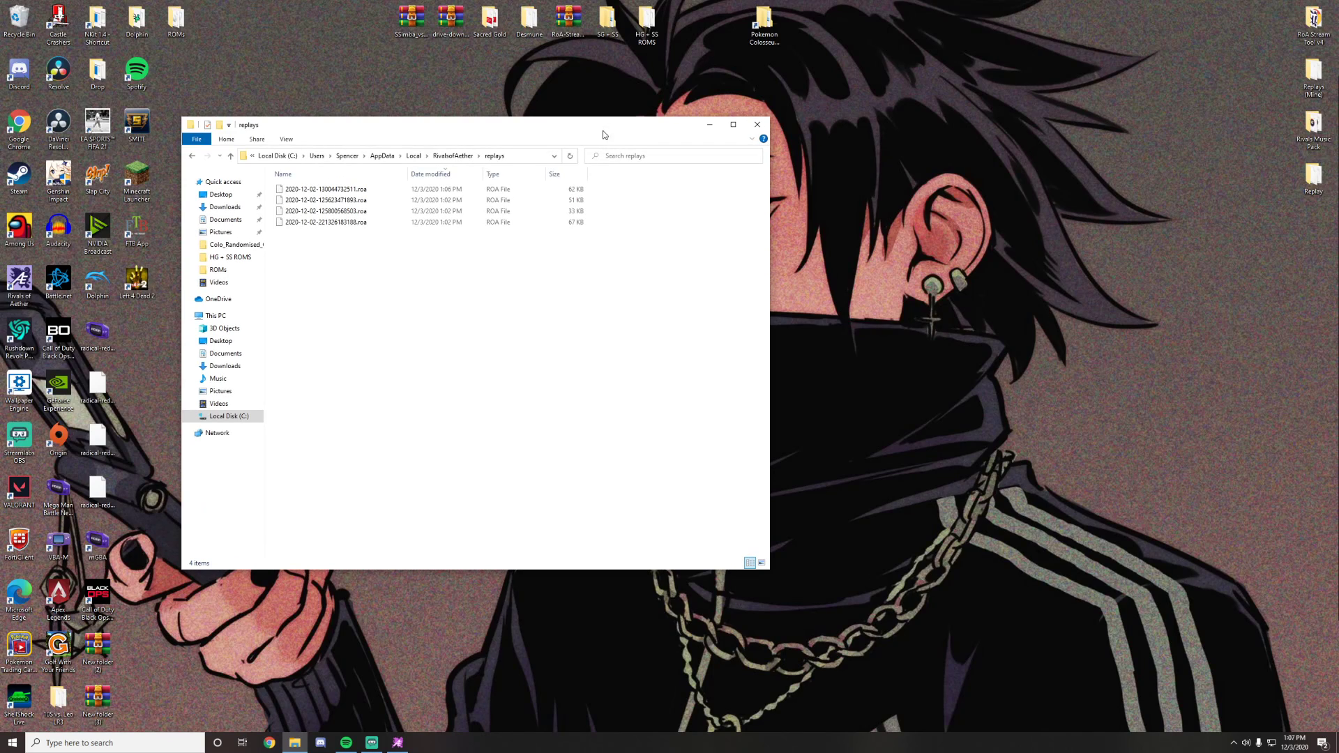
{"action": "left_click_drag", "start_coordinate": [604, 135], "coordinate": [1025, 112]}
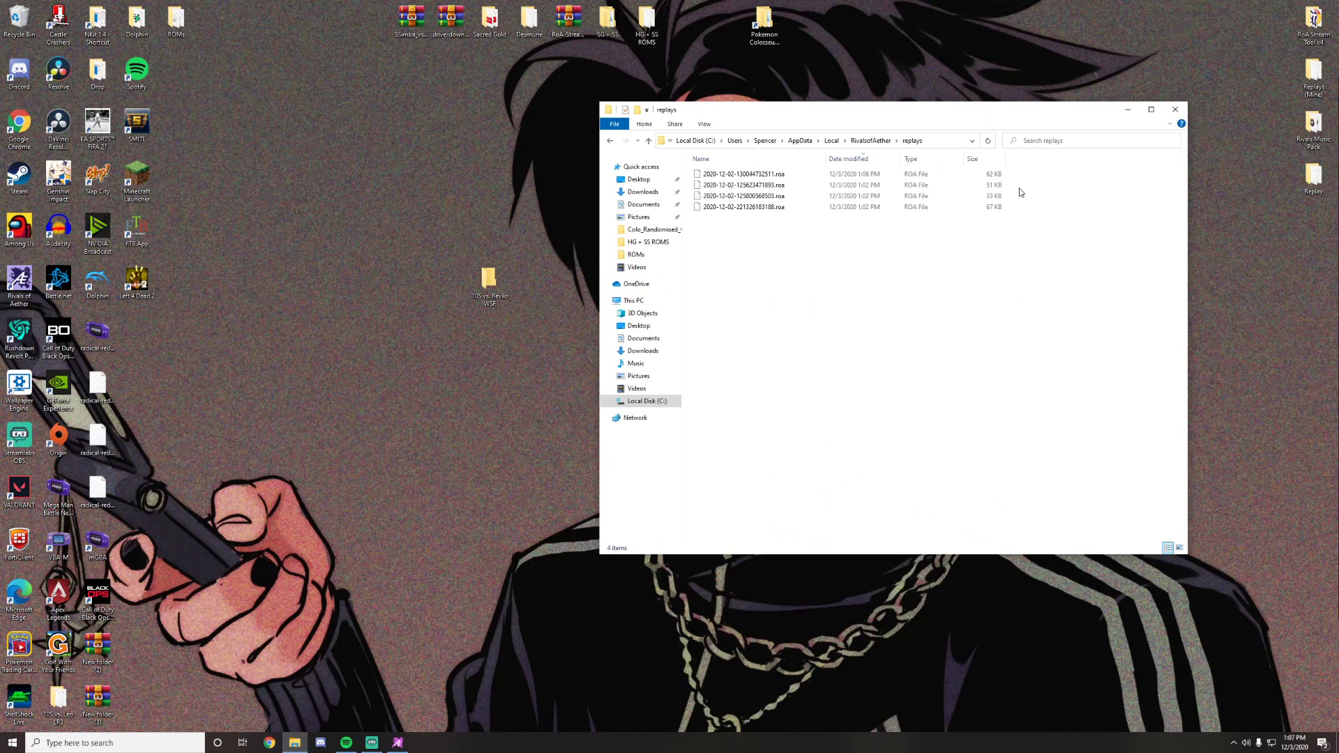
{"action": "left_click_drag", "start_coordinate": [1019, 188], "coordinate": [974, 208]}
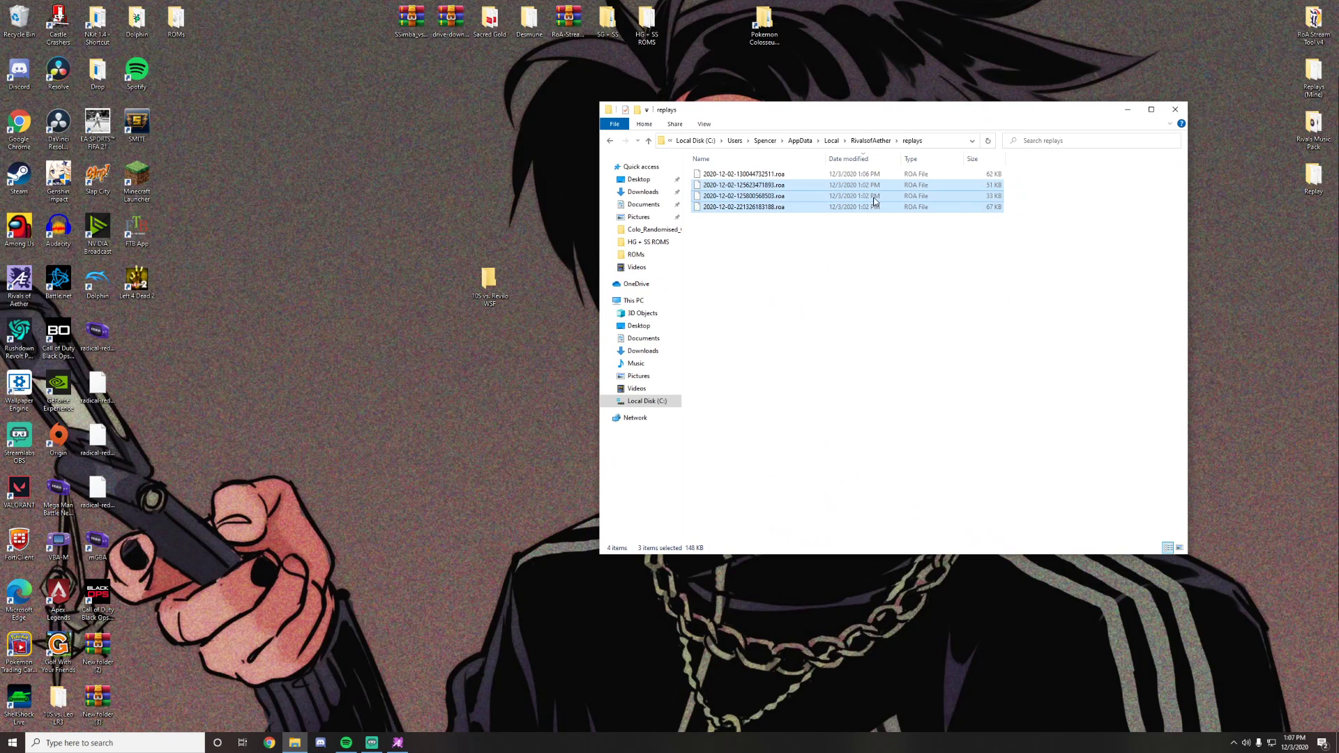
{"action": "left_click_drag", "start_coordinate": [822, 204], "coordinate": [491, 289]}
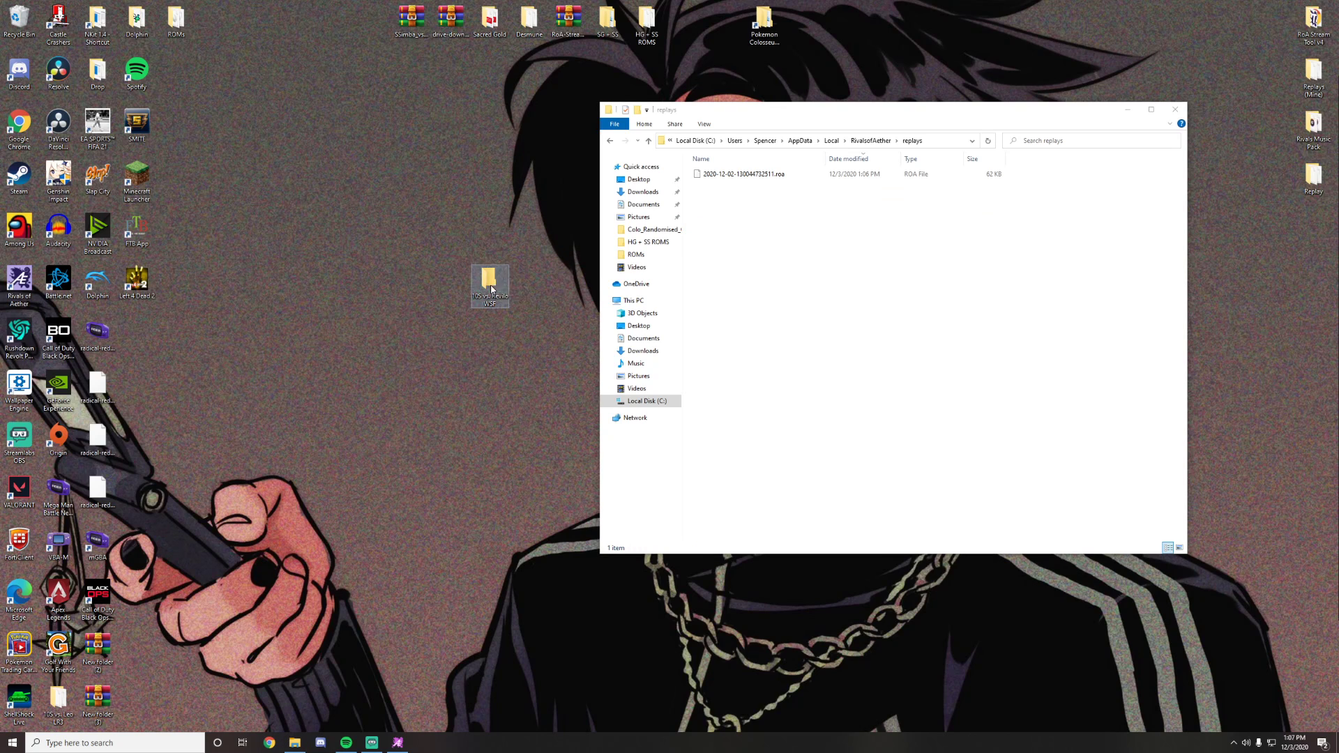
- Open the desktop folder 10S vs. Revilo WSF to view the moved replay files
{"action": "double_click", "coordinate": [498, 286]}
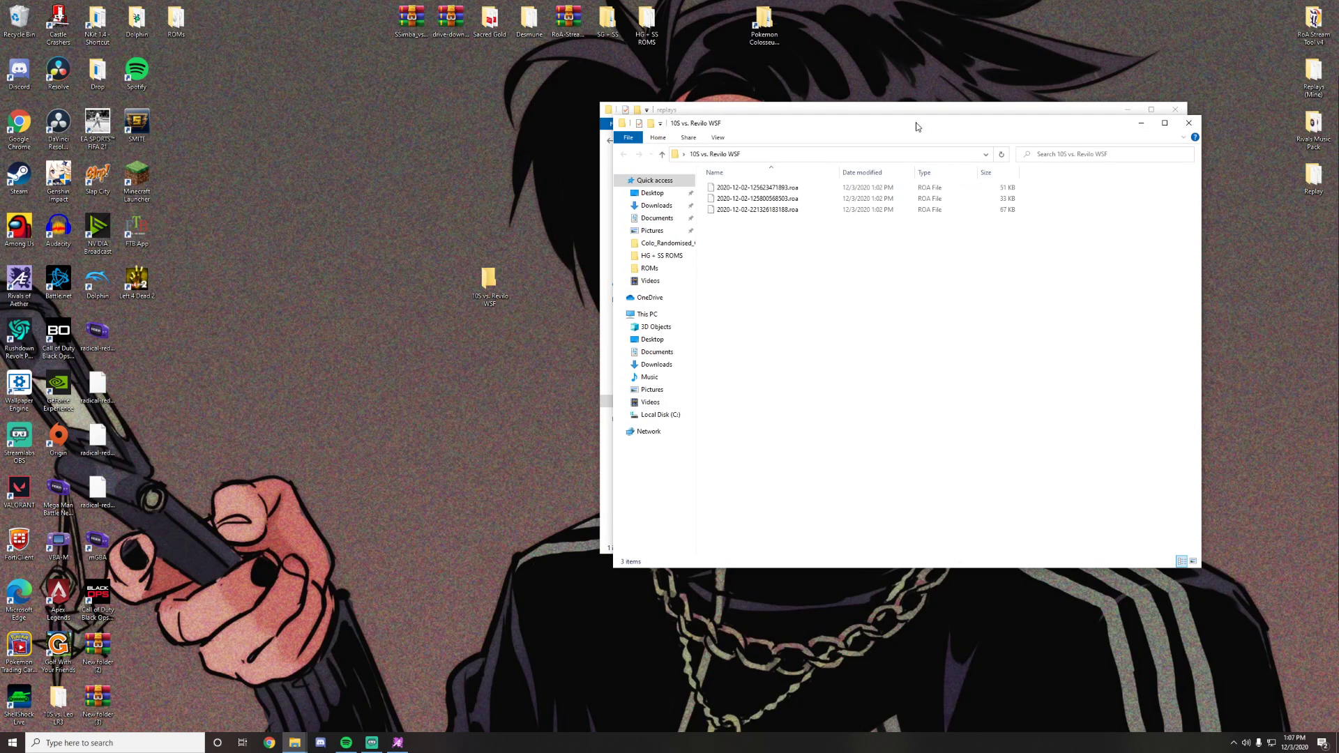
{"action": "left_click_drag", "start_coordinate": [903, 122], "coordinate": [898, 117]}
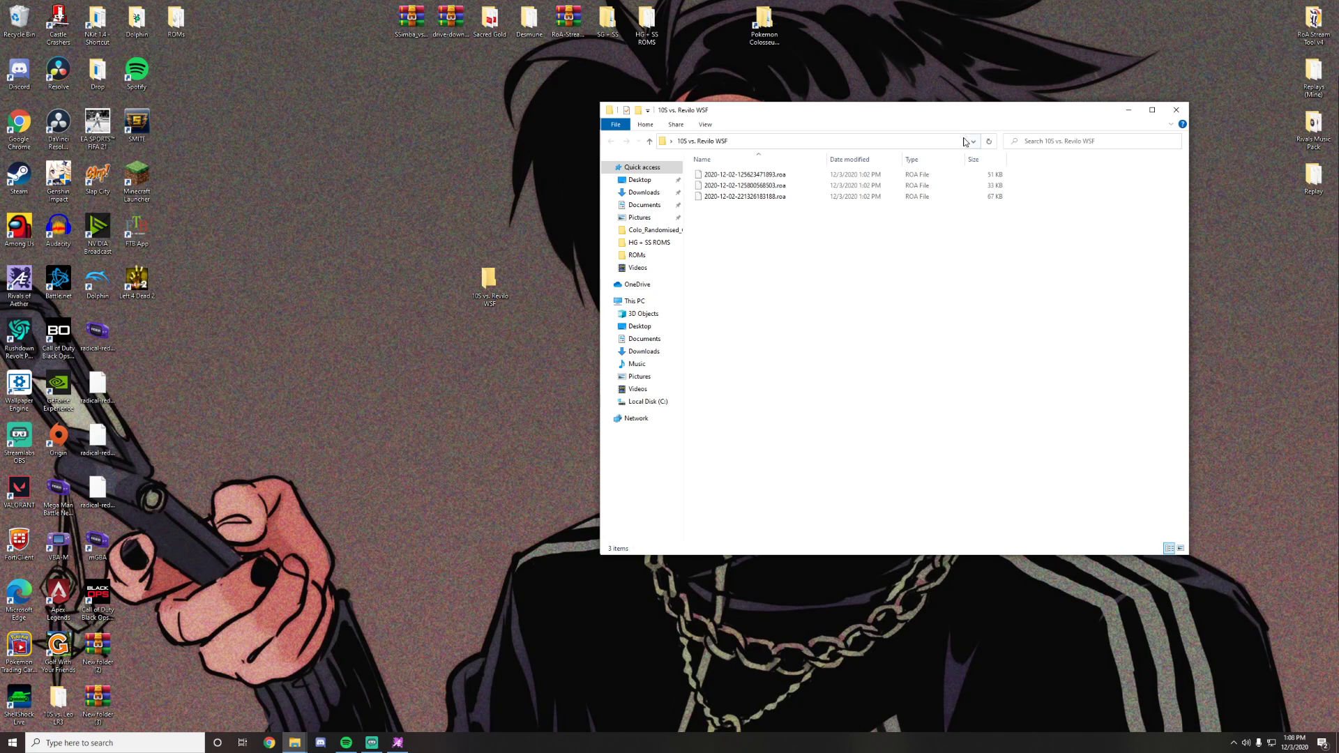
{"action": "key", "text": "alt+Left"}
{"action": "double_click", "coordinate": [488, 280]}
- Switch to Rivals of Aether, reopen the Replay Menu to refresh its list, and return to the Extras menu
{"action": "left_click", "coordinate": [399, 743]}
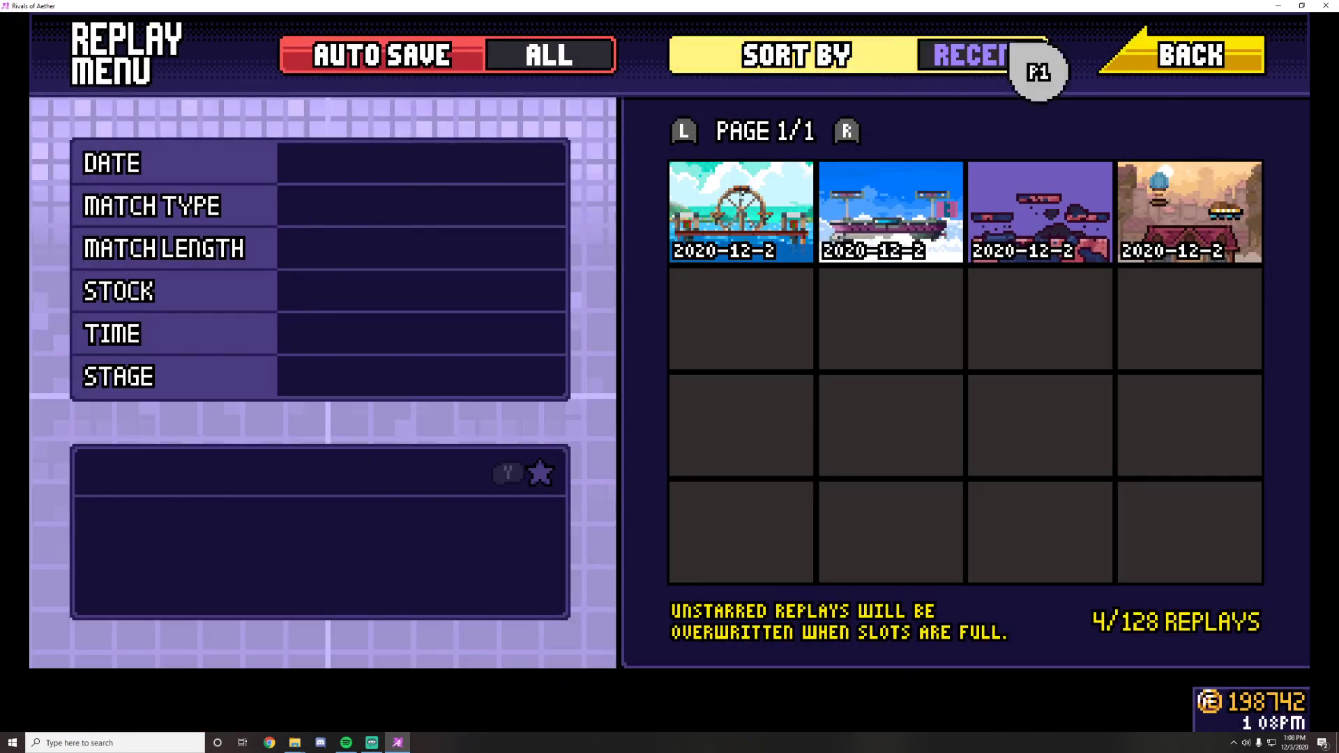
{"action": "key", "text": "Escape"}
{"action": "key", "text": "Return"}
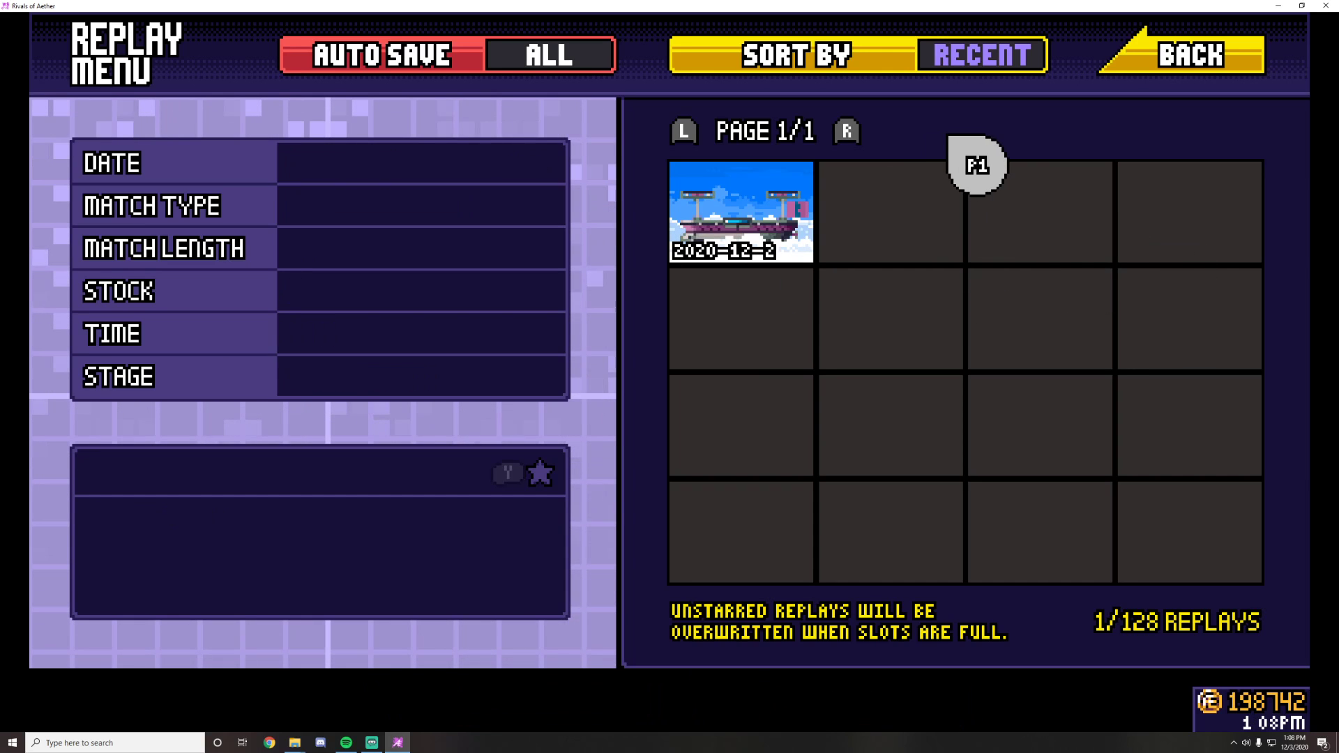
{"action": "left_click", "coordinate": [1205, 82]}
- Switch to File Explorer, arrange both folder windows side by side, and move the three replay files back into the replays folder
{"action": "left_click", "coordinate": [1279, 5]}
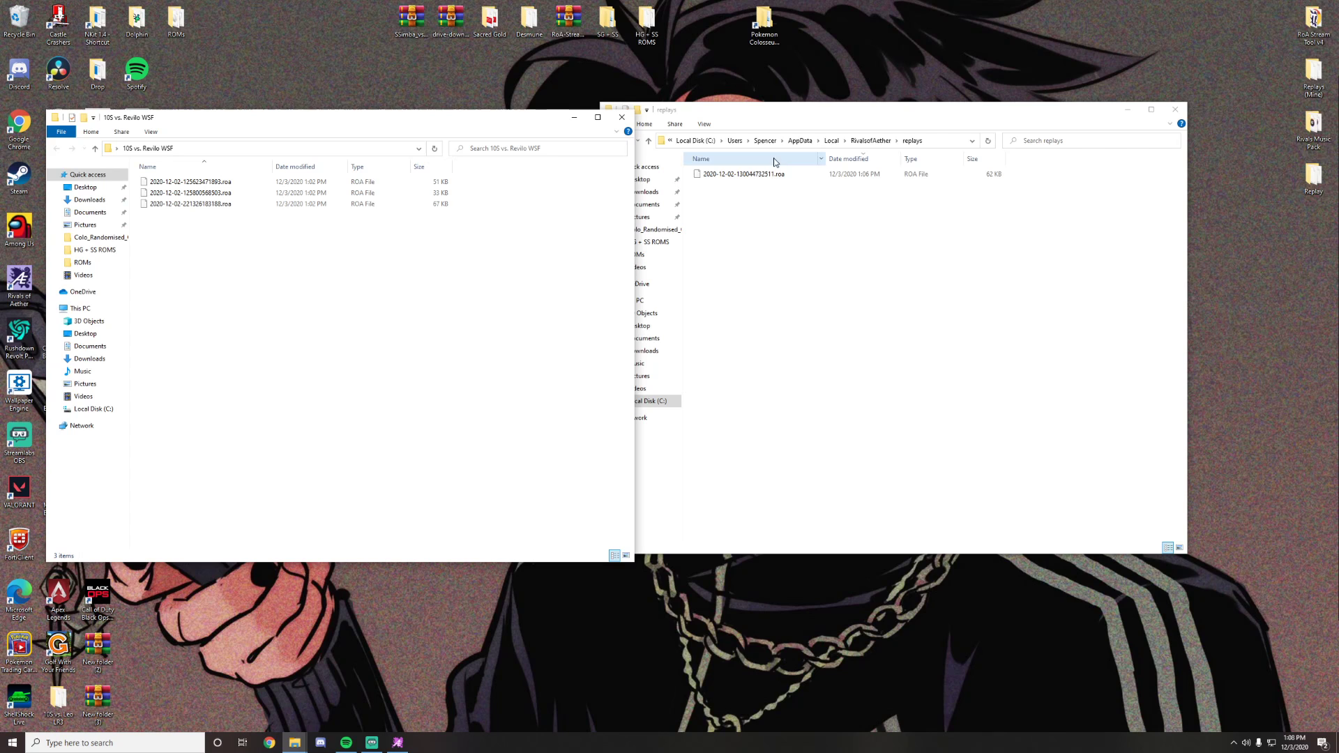
{"action": "left_click_drag", "start_coordinate": [525, 127], "coordinate": [491, 116]}
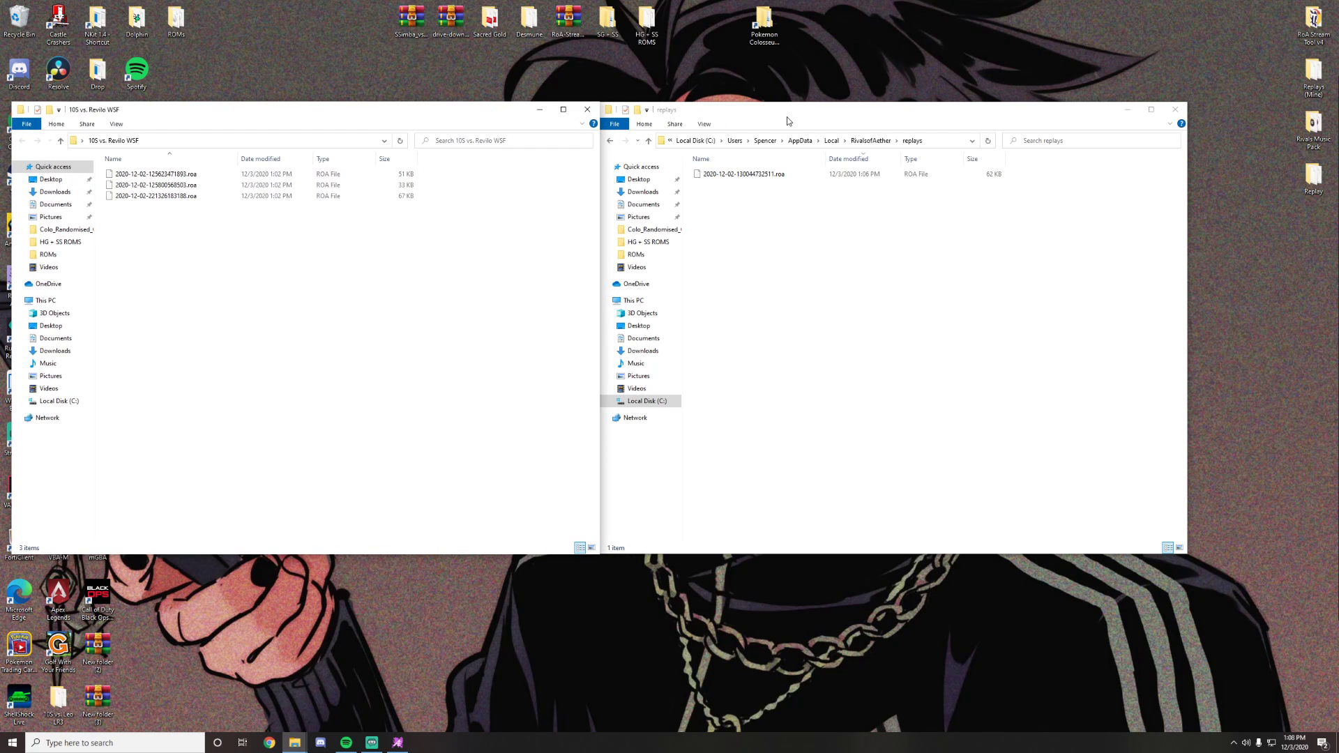
{"action": "left_click_drag", "start_coordinate": [789, 121], "coordinate": [871, 107]}
{"action": "left_click_drag", "start_coordinate": [486, 116], "coordinate": [565, 102]}
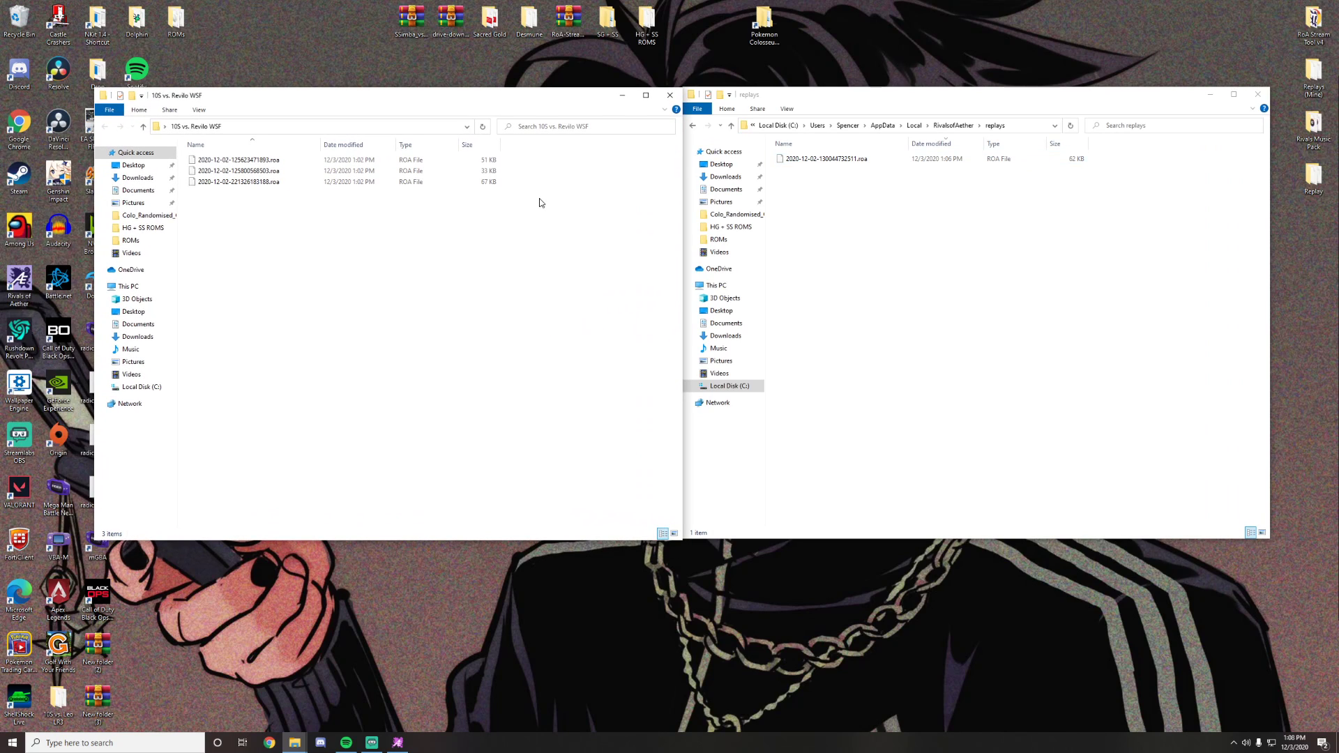
{"action": "left_click_drag", "start_coordinate": [539, 203], "coordinate": [537, 154]}
{"action": "left_click_drag", "start_coordinate": [406, 168], "coordinate": [904, 185]}
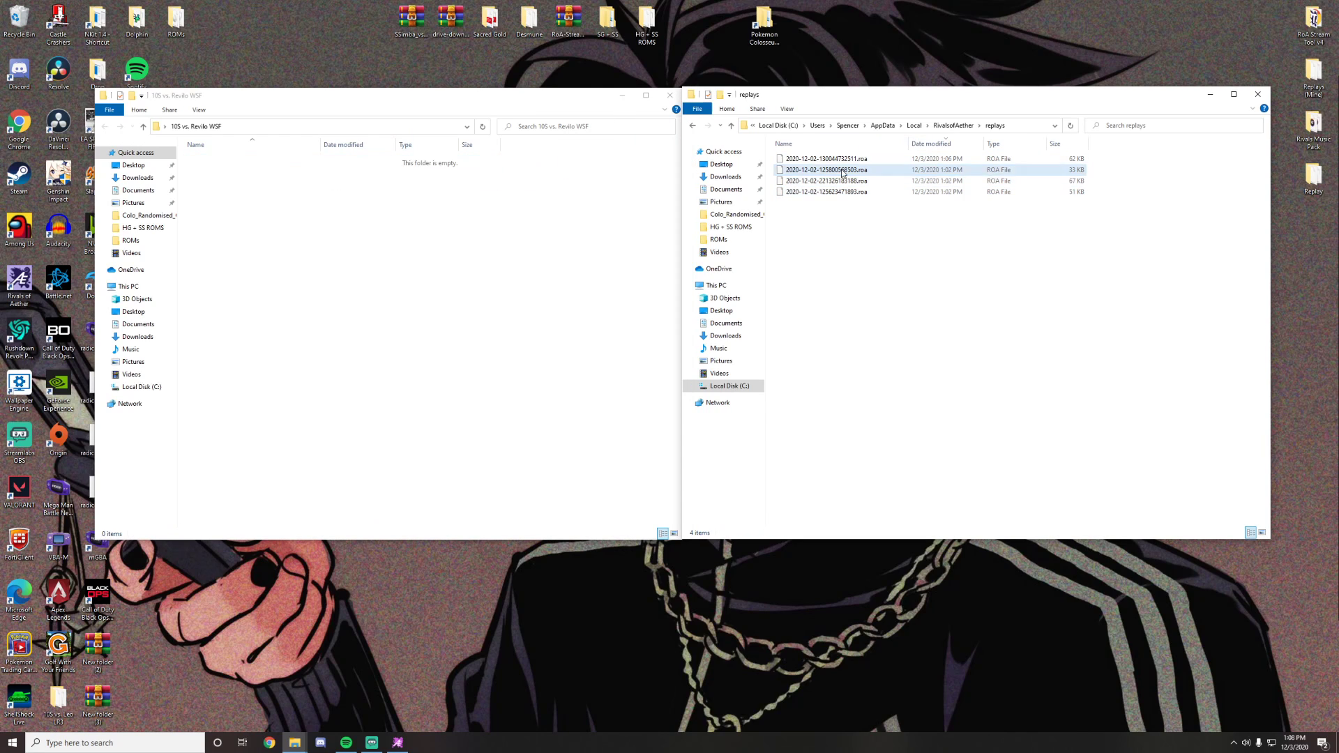
- Switch to Rivals of Aether, reopen the Replay Menu and watch the 12:56 replay on Julesvale B
{"action": "left_click", "coordinate": [396, 742]}
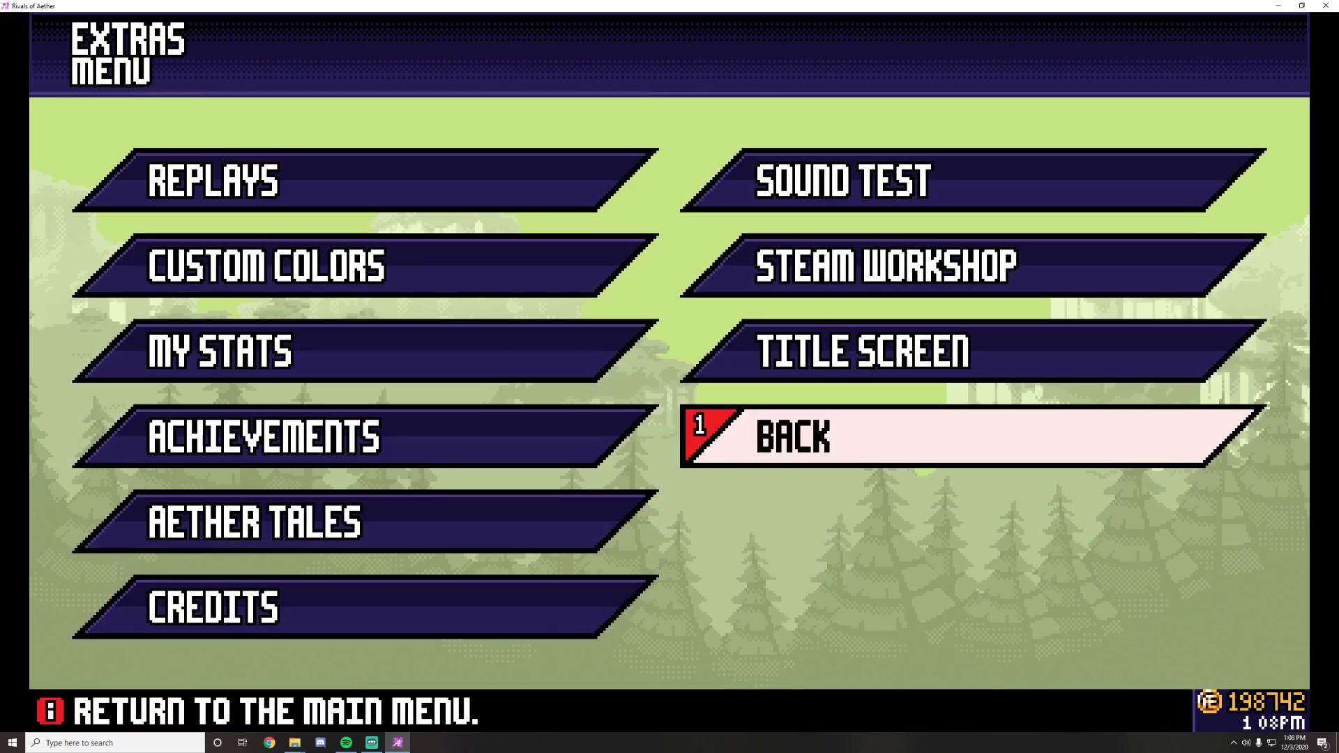
{"action": "key", "text": "Return"}
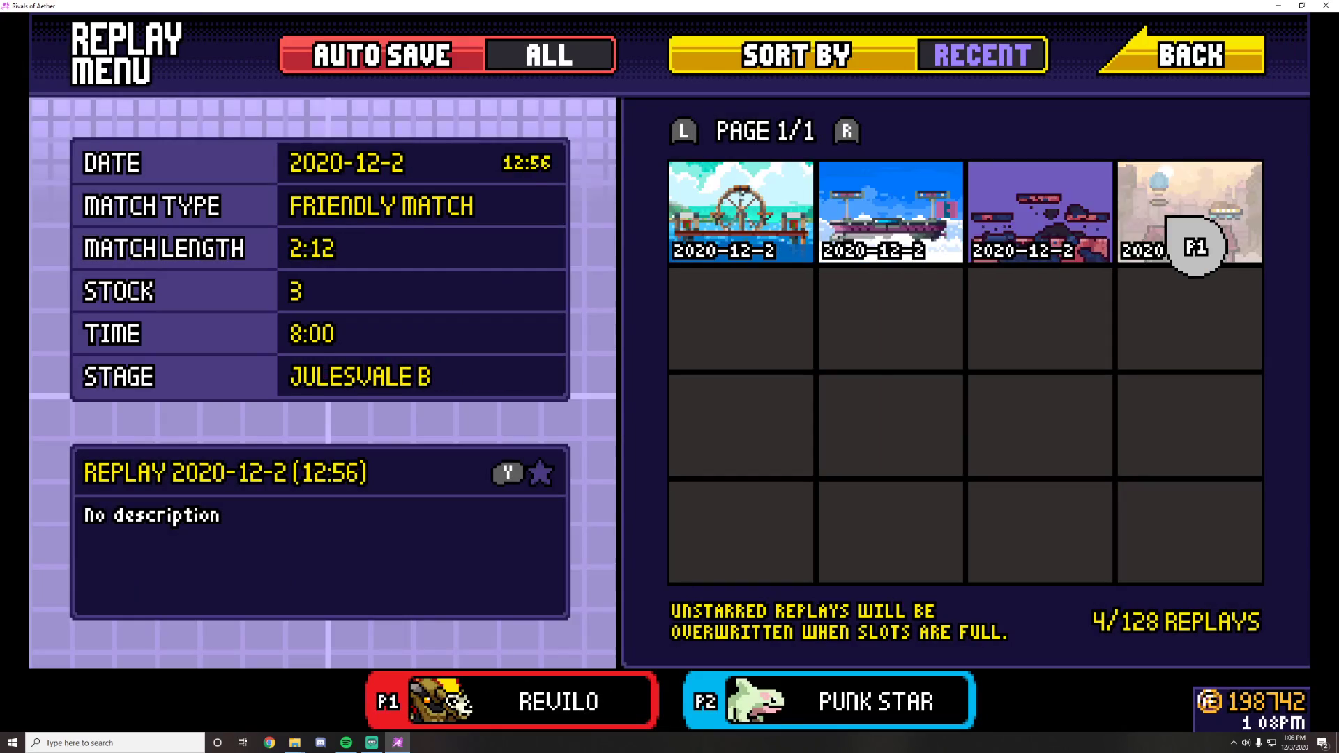
{"action": "key", "text": "Right"}
{"action": "key", "text": "Return"}
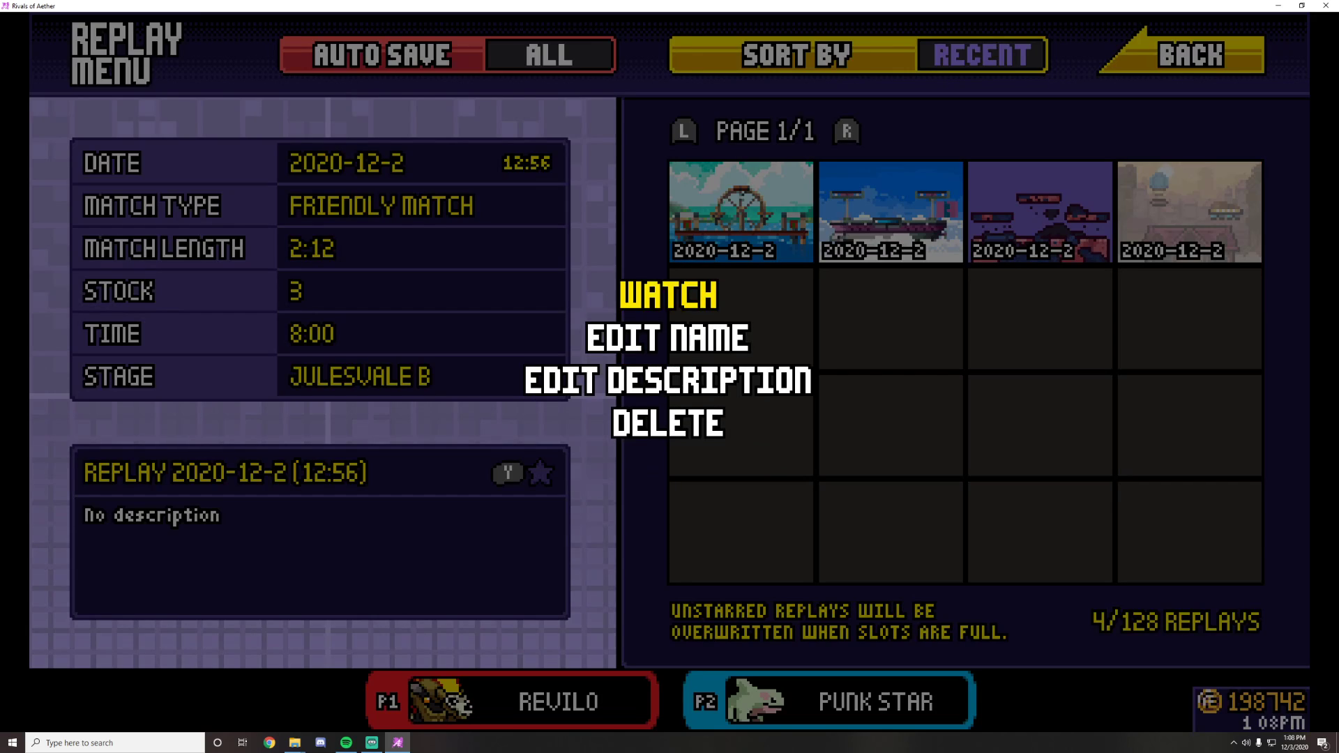
{"action": "key", "text": "Return"}
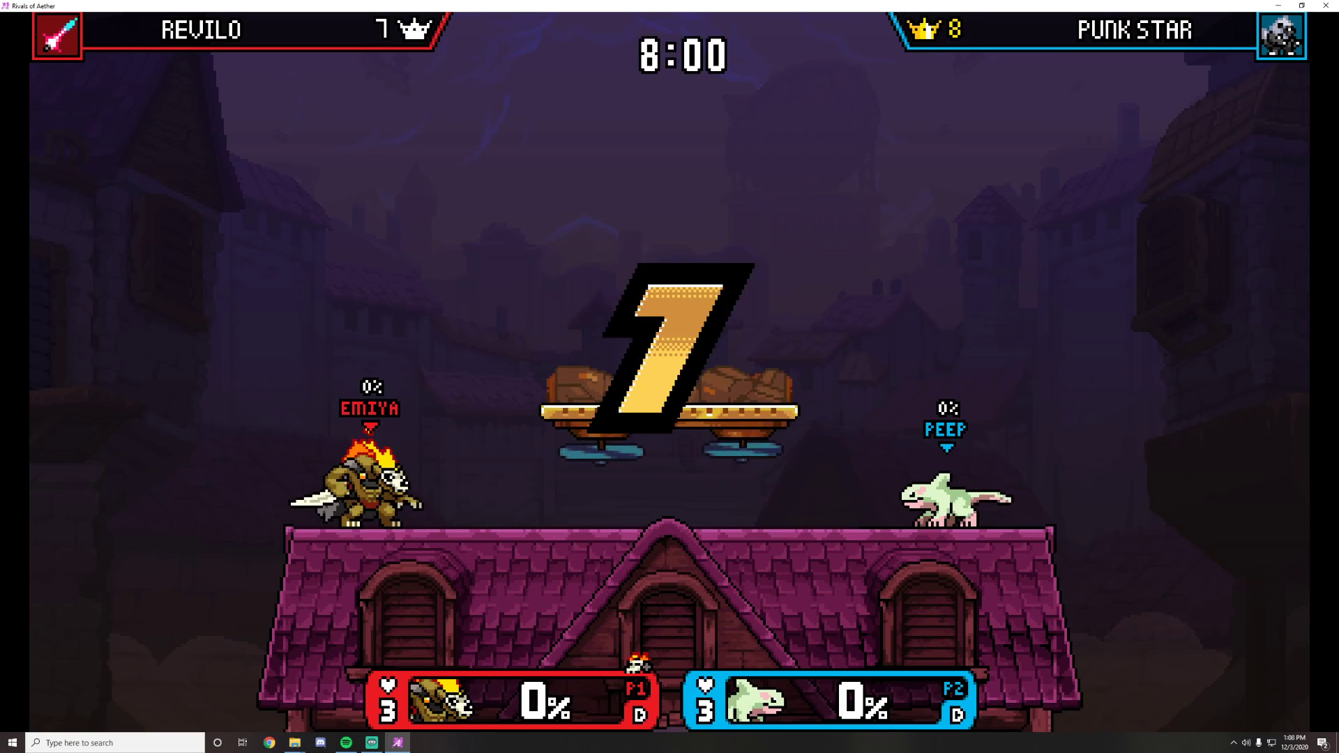